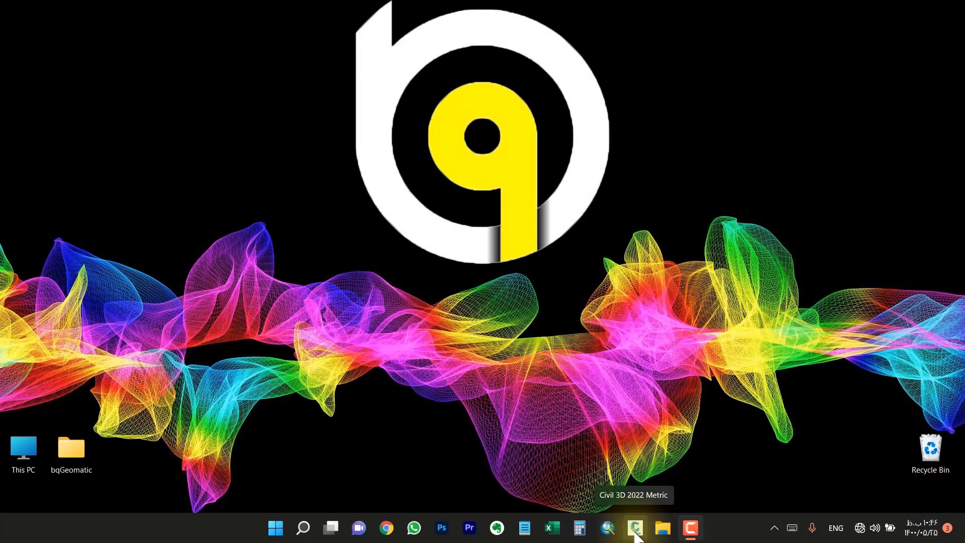
# Step: Launch Civil 3D 2022 Metric and remove the Save As command from the Quick Access Toolbar
pyautogui.click(635, 529)
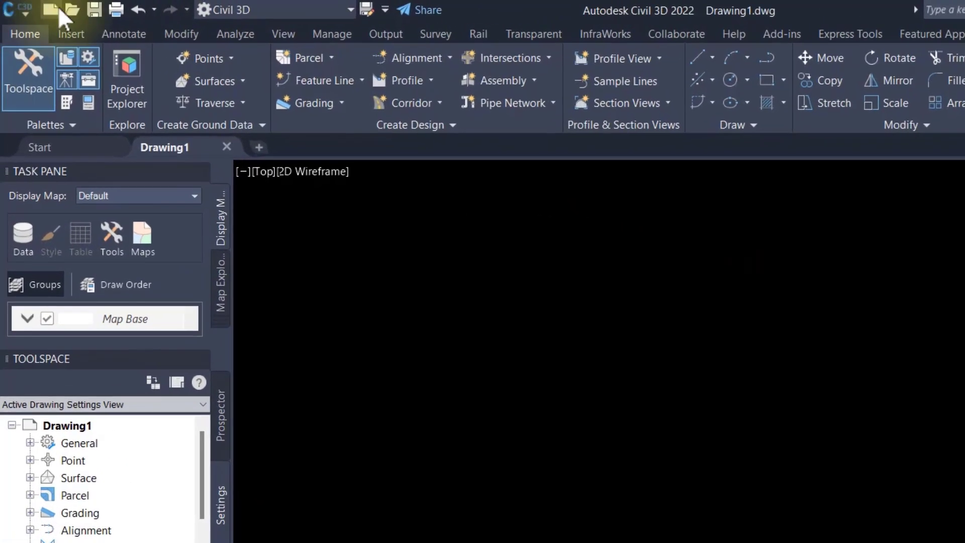
pyautogui.click(29, 20)
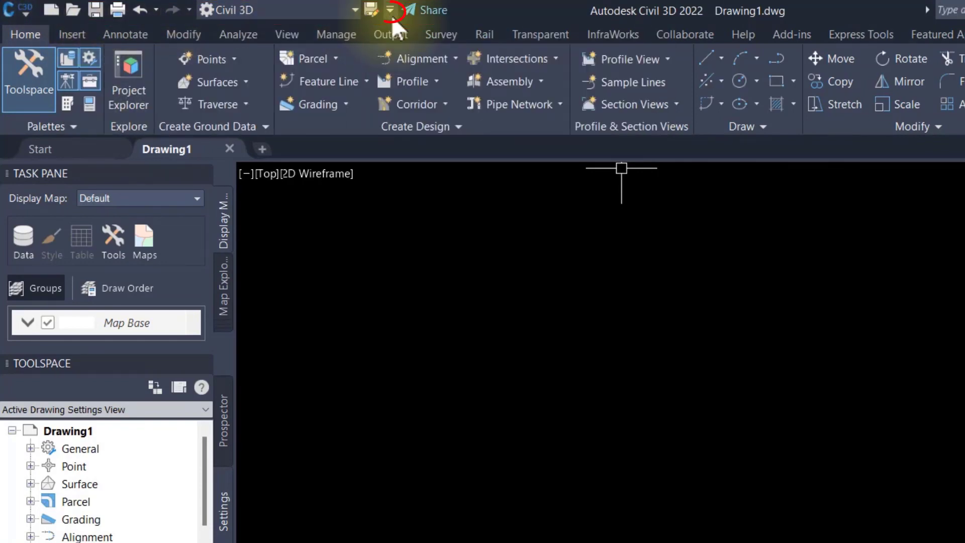
pyautogui.click(391, 15)
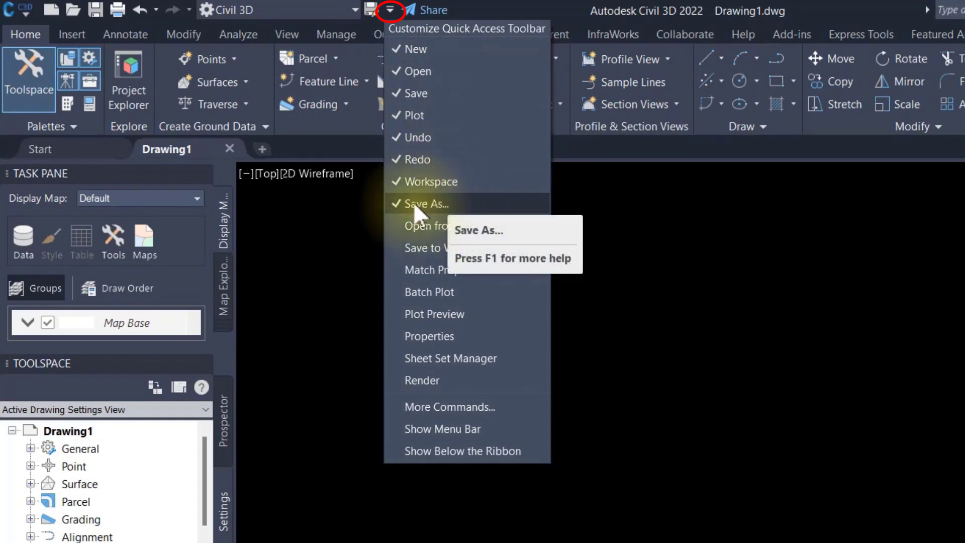
pyautogui.click(454, 203)
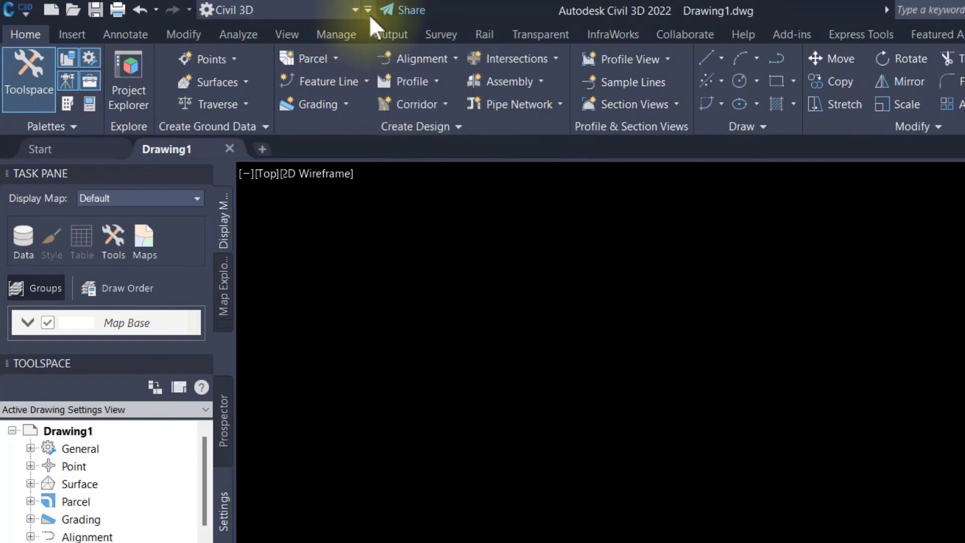
# Step: Add Match Properties to the Quick Access Toolbar and remove the Workspace selector from it
pyautogui.click(369, 14)
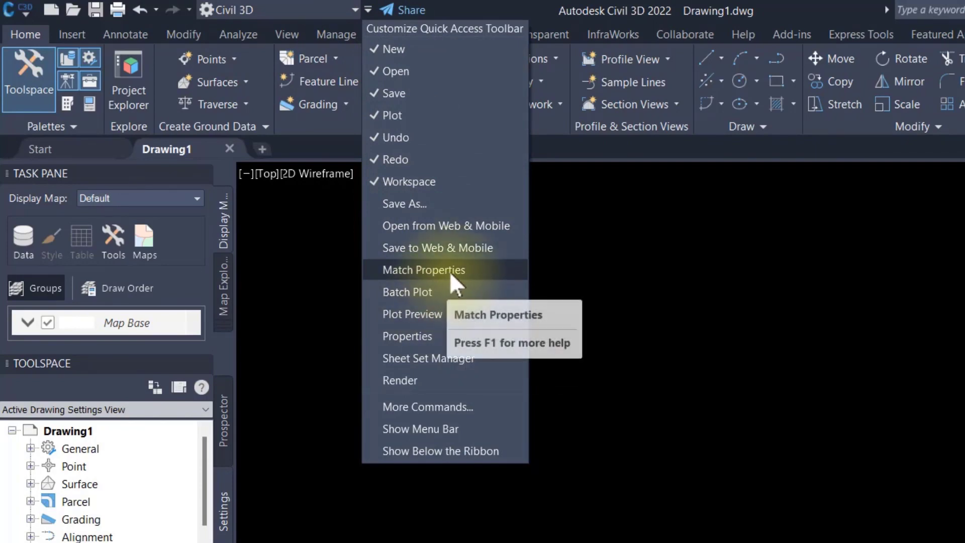
pyautogui.click(489, 273)
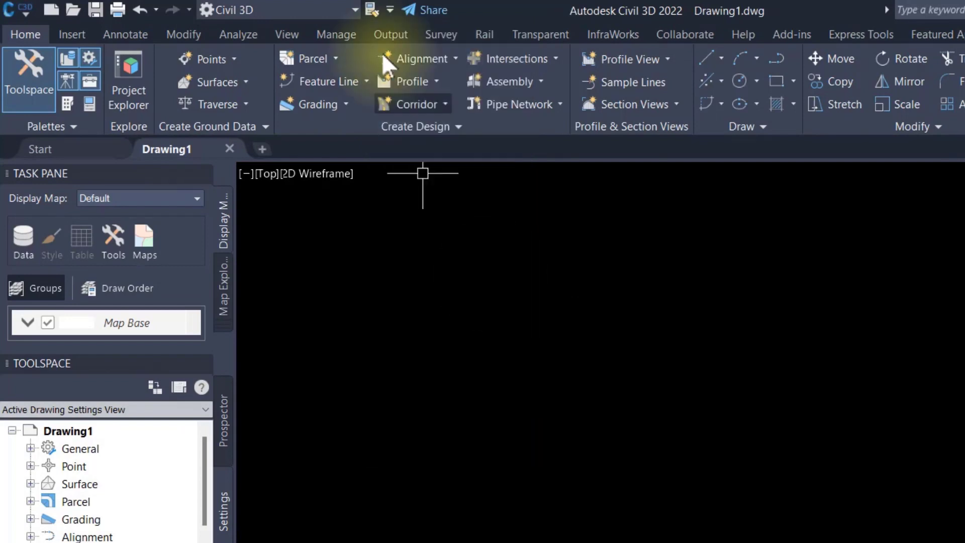
pyautogui.click(389, 10)
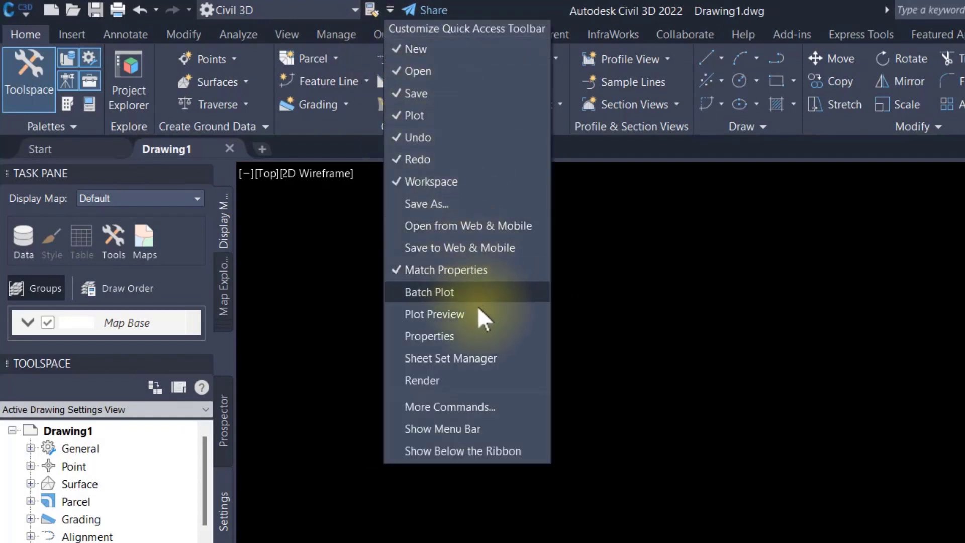
pyautogui.click(456, 183)
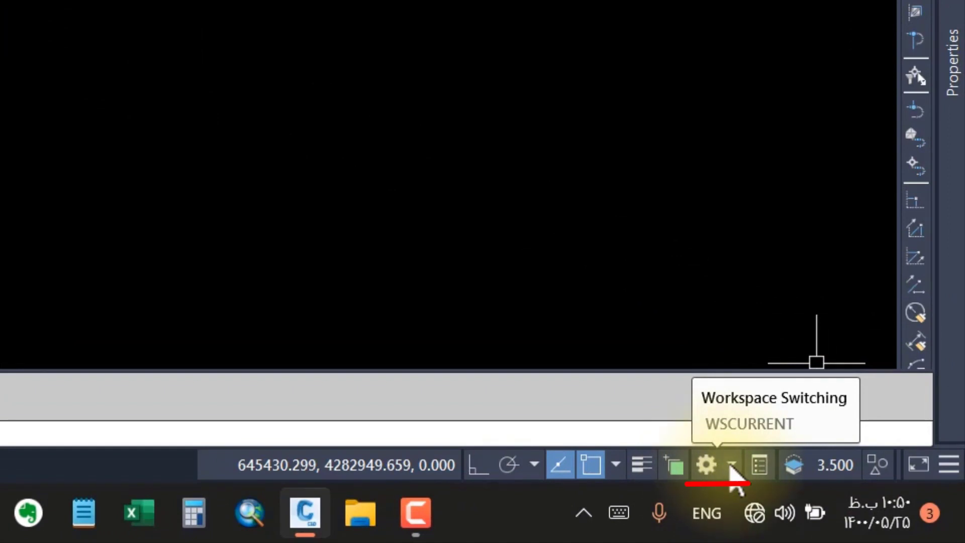
# Step: Switch the workspace to Drafting & Annotation, followed by 3D Modeling
pyautogui.click(731, 466)
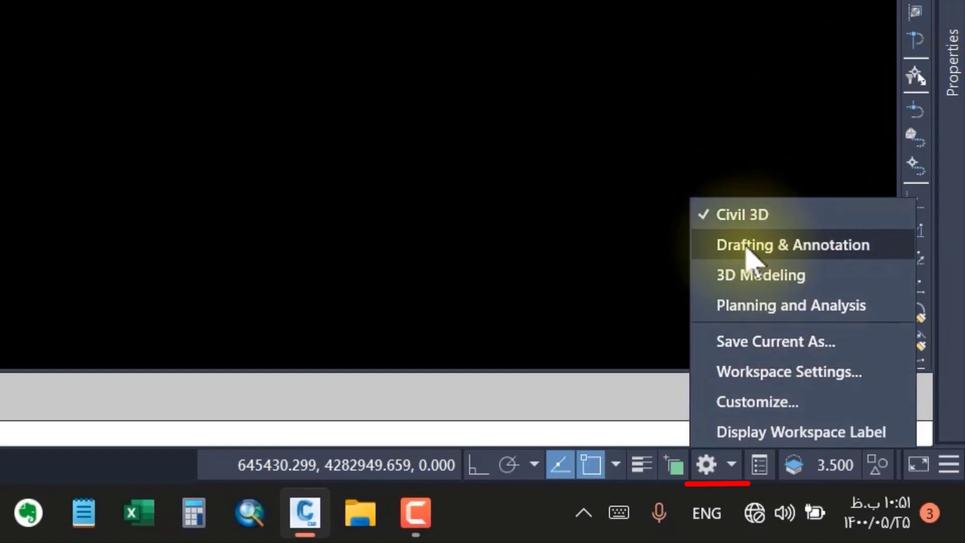
pyautogui.click(899, 253)
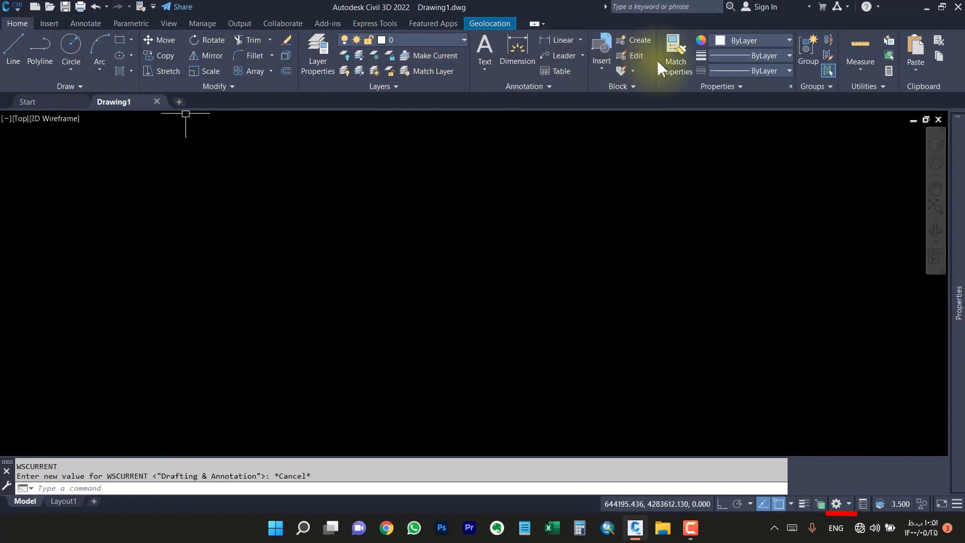
pyautogui.click(849, 503)
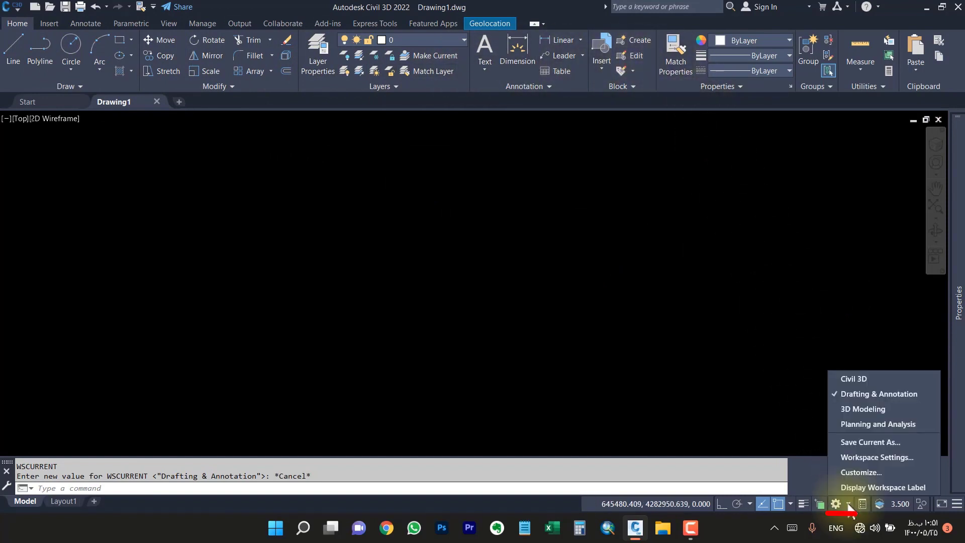
pyautogui.click(899, 408)
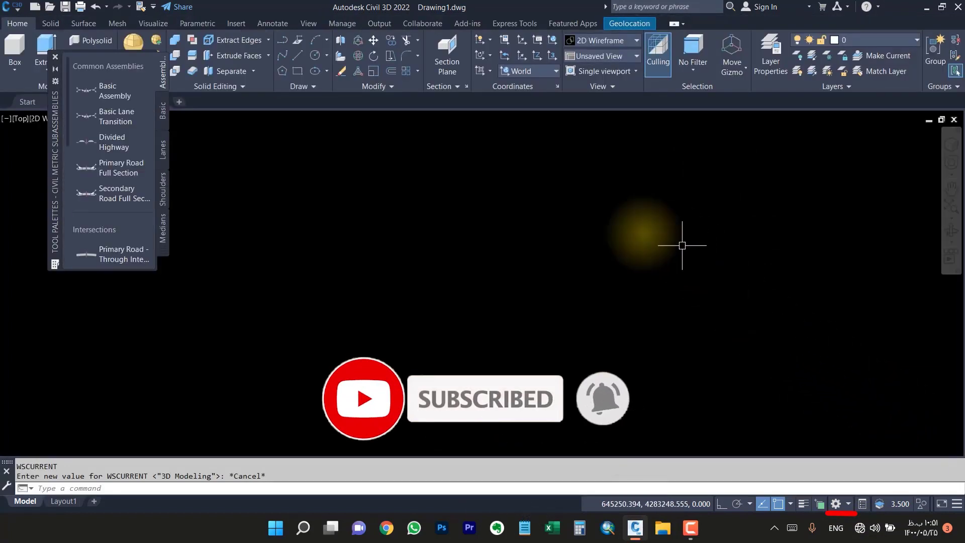
# Step: Dock the Tool Palettes beside the drawing area and switch the workspace back to Civil 3D
pyautogui.moveTo(51, 112)
pyautogui.mouseDown()
pyautogui.moveTo(55, 160)
pyautogui.moveTo(16, 191)
pyautogui.moveTo(31, 186)
pyautogui.mouseUp()
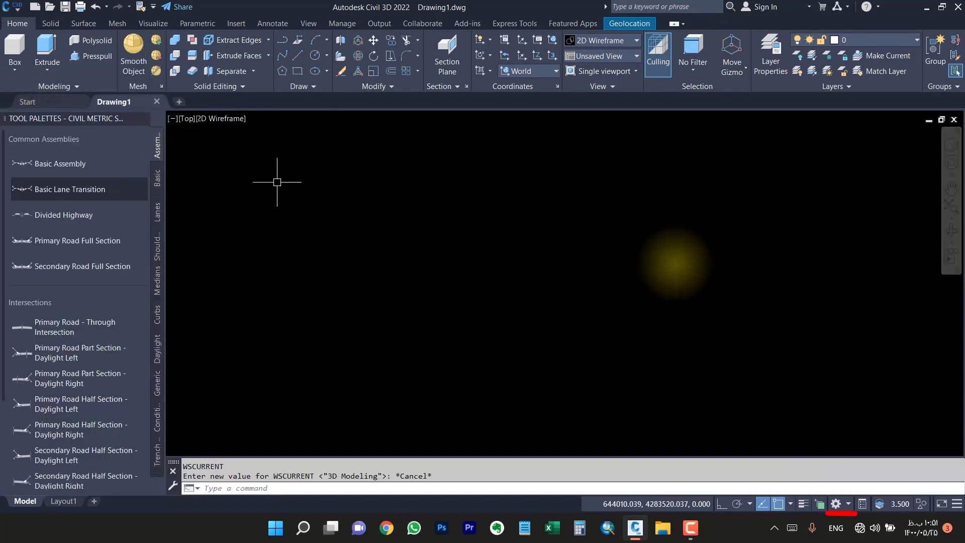
pyautogui.click(847, 504)
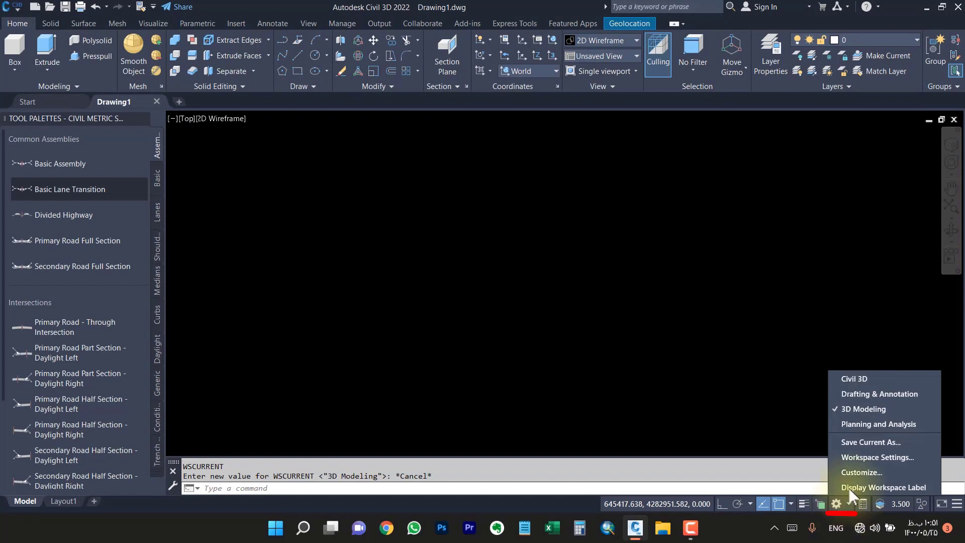
pyautogui.click(890, 380)
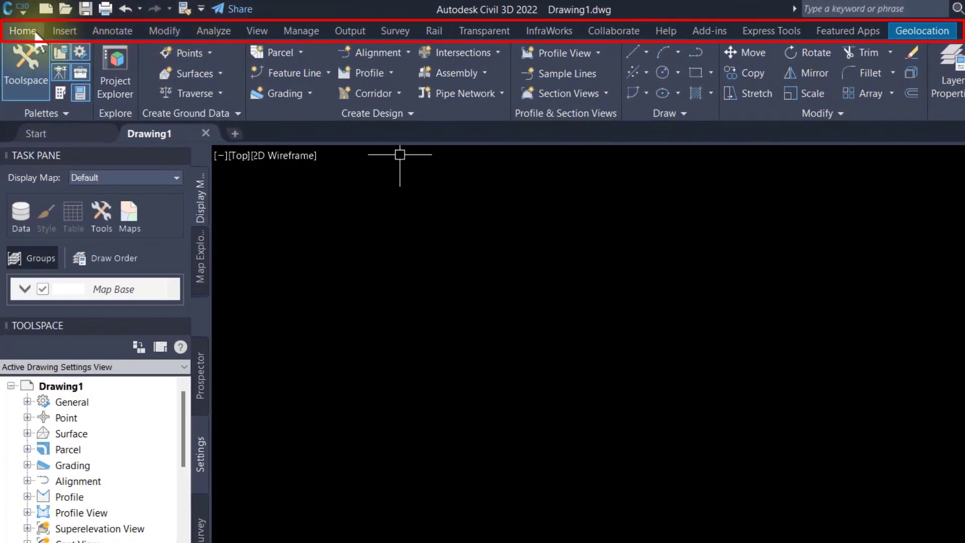
# Step: Preview the ribbon's insert, annotate, modify and analyze command sets, ending on the home commands
pyautogui.click(64, 32)
pyautogui.click(107, 31)
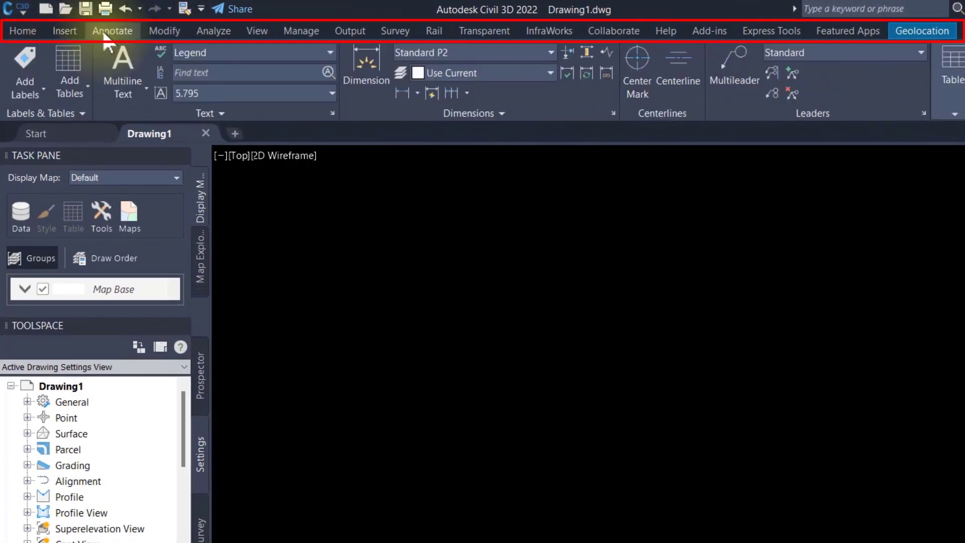
pyautogui.click(164, 31)
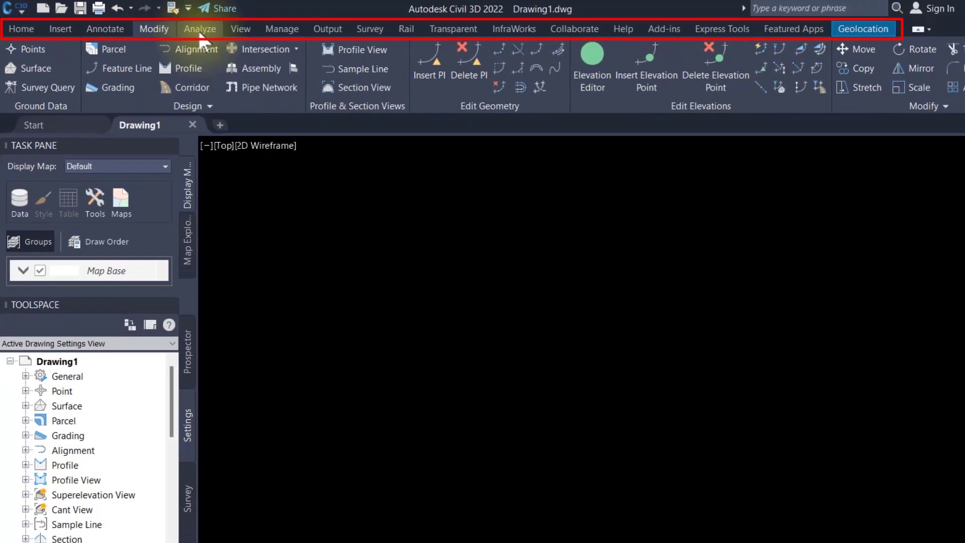
pyautogui.click(200, 31)
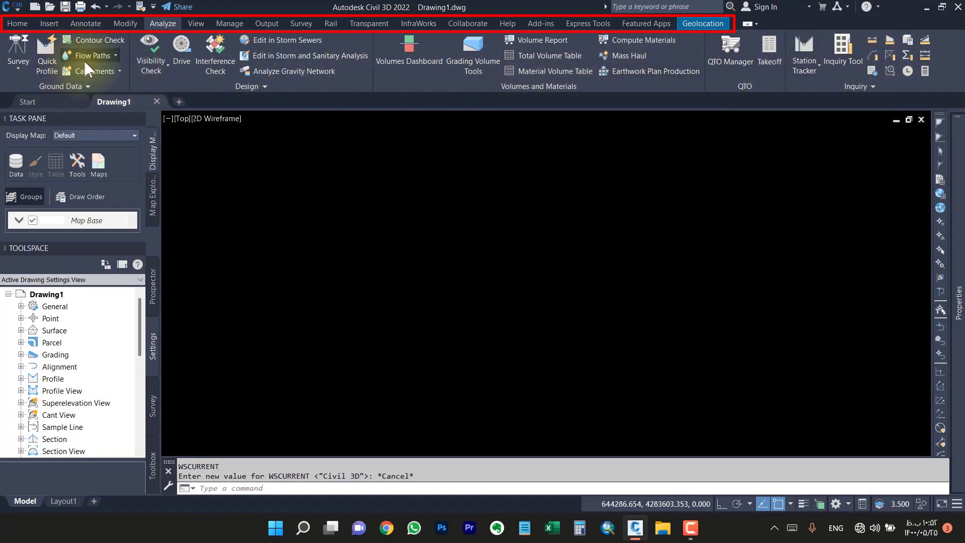
pyautogui.click(14, 25)
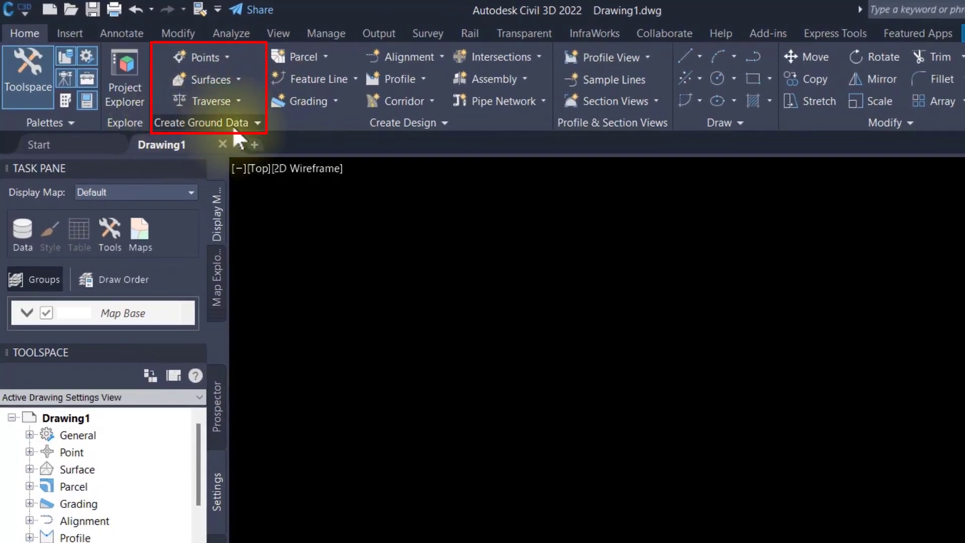
# Step: Examine the ground data creation commands available for points, surfaces and traverses
pyautogui.click(231, 58)
pyautogui.click(230, 58)
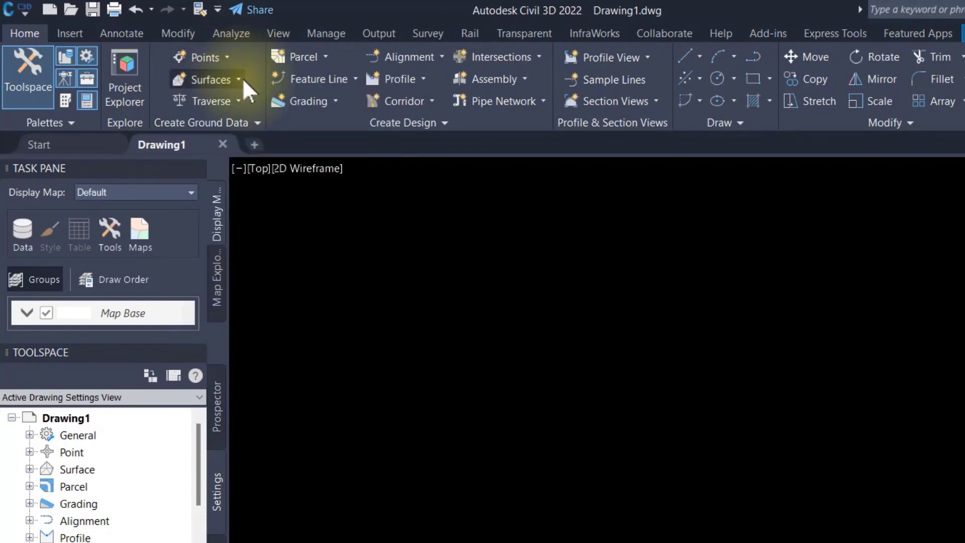
pyautogui.click(239, 81)
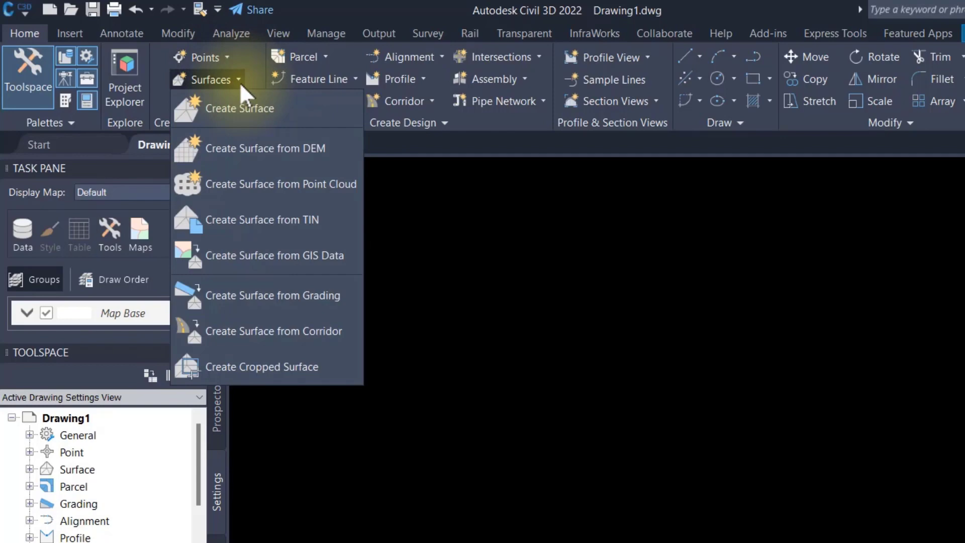
pyautogui.click(246, 82)
pyautogui.click(239, 101)
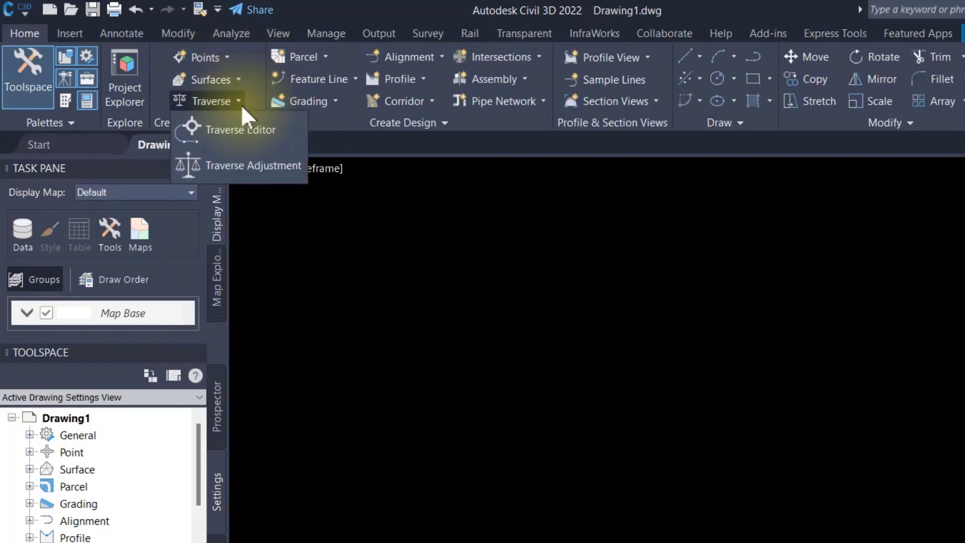
pyautogui.click(383, 5)
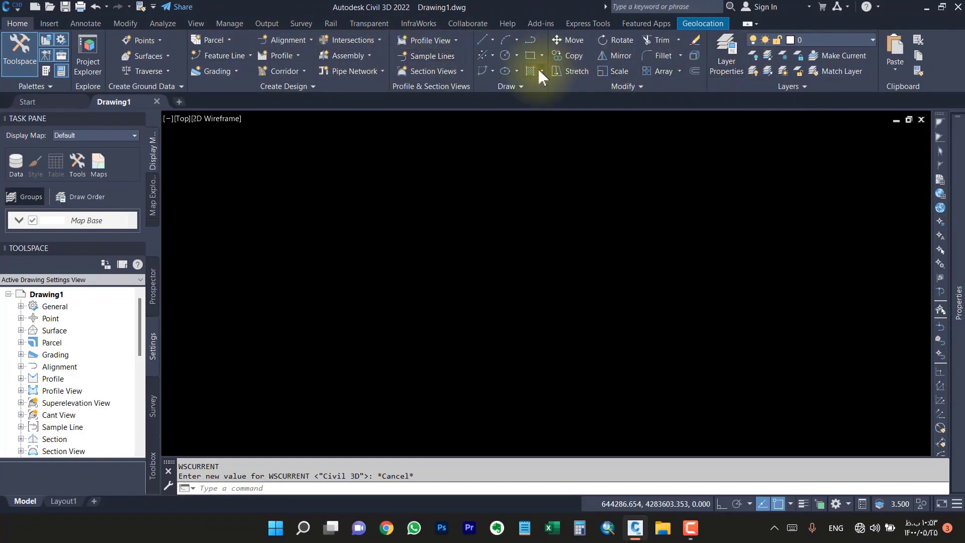
# Step: Review the import, InfraWorks and ArcGIS commands for inserting data, along with the text and dimension annotation tools
pyautogui.click(55, 25)
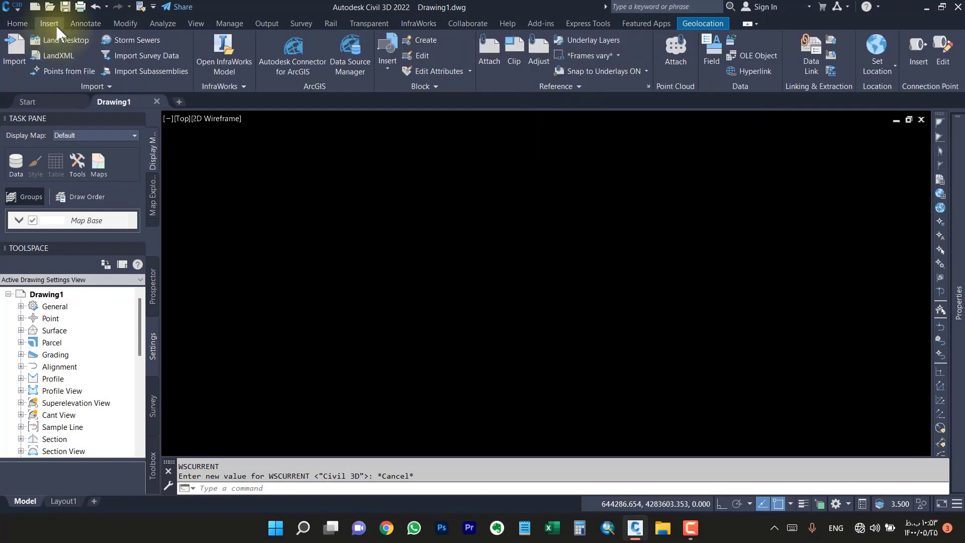
pyautogui.click(85, 23)
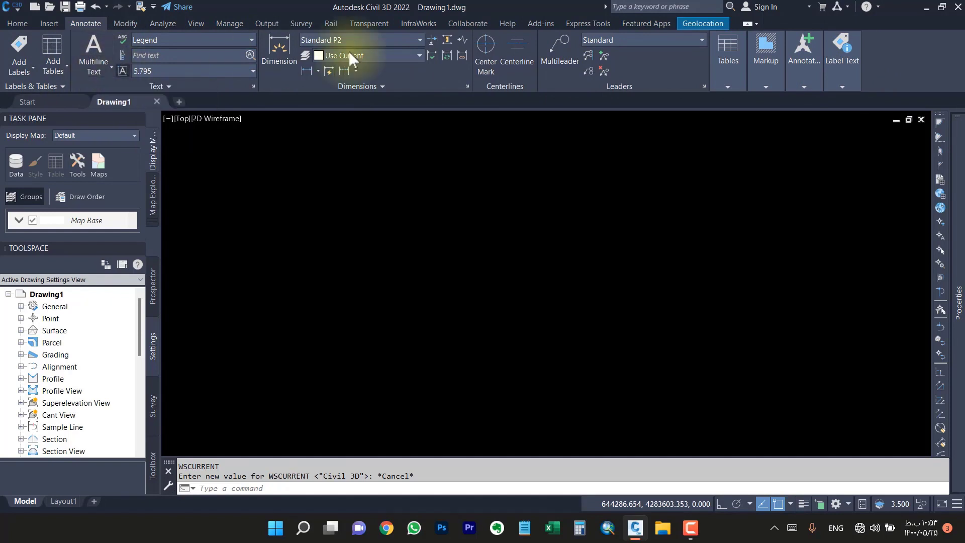
pyautogui.click(49, 24)
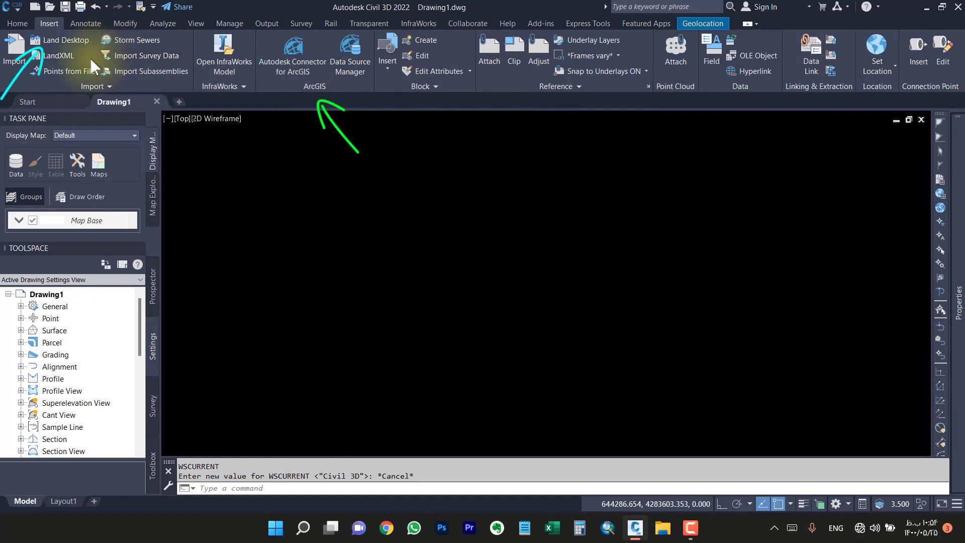
pyautogui.click(87, 23)
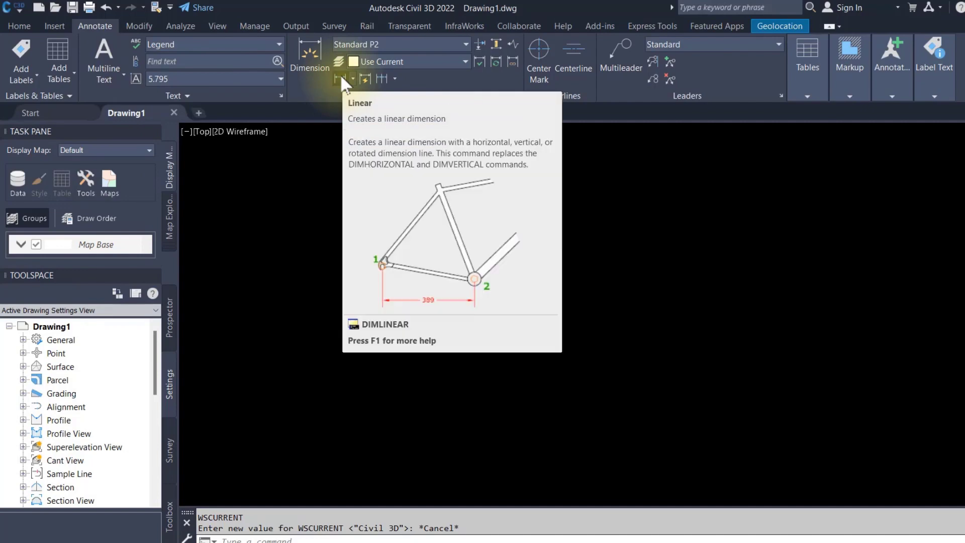
# Step: Review the modify, analyze, view, manage, output, survey and rail command sets, ending on the home commands
pyautogui.click(139, 26)
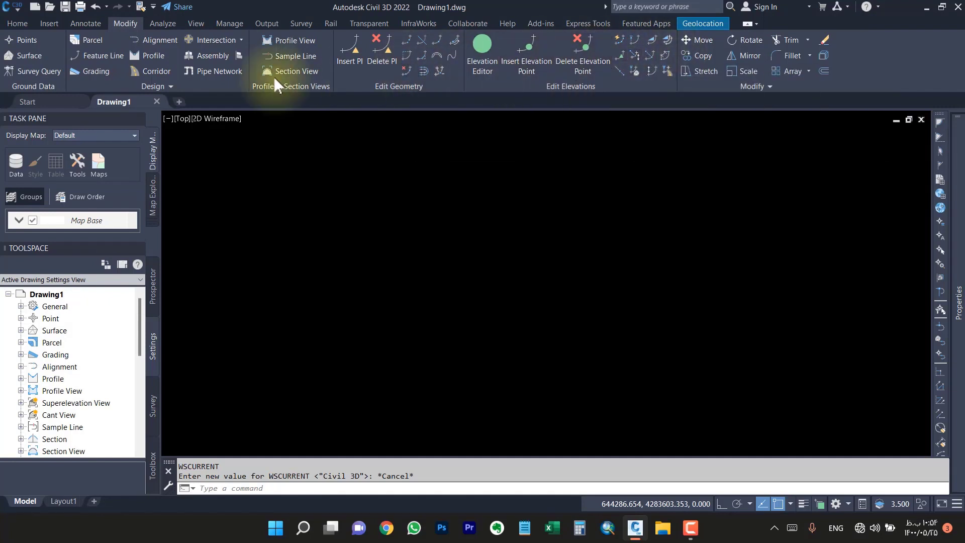
pyautogui.click(163, 25)
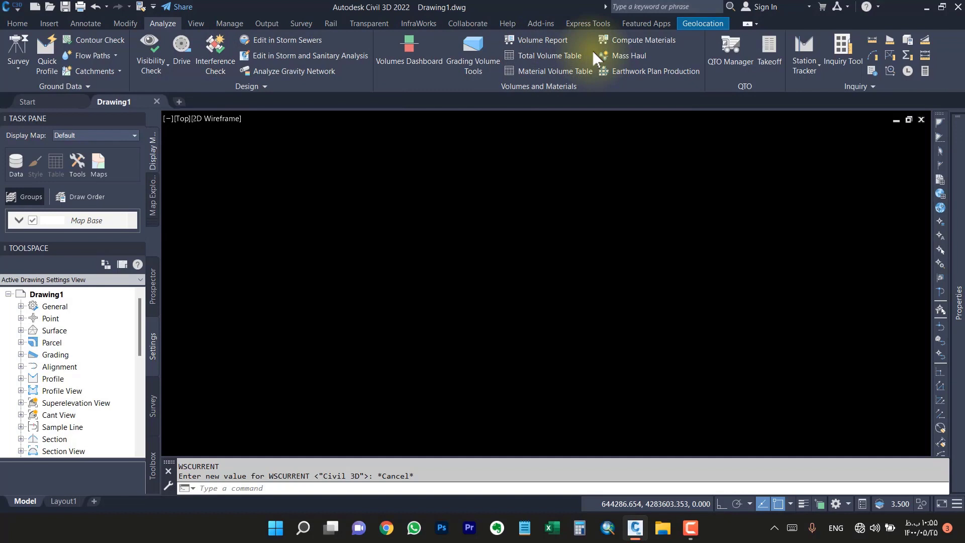
pyautogui.click(195, 22)
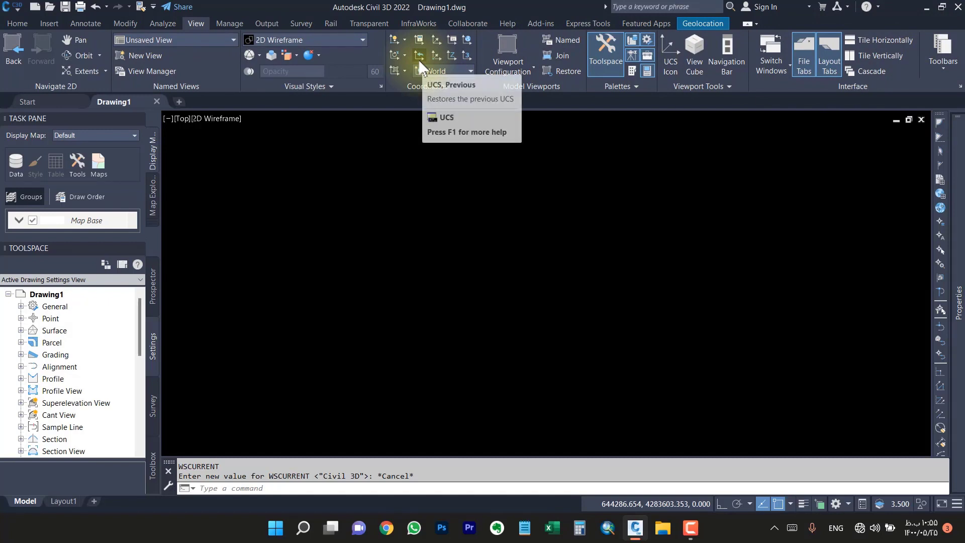
pyautogui.click(230, 23)
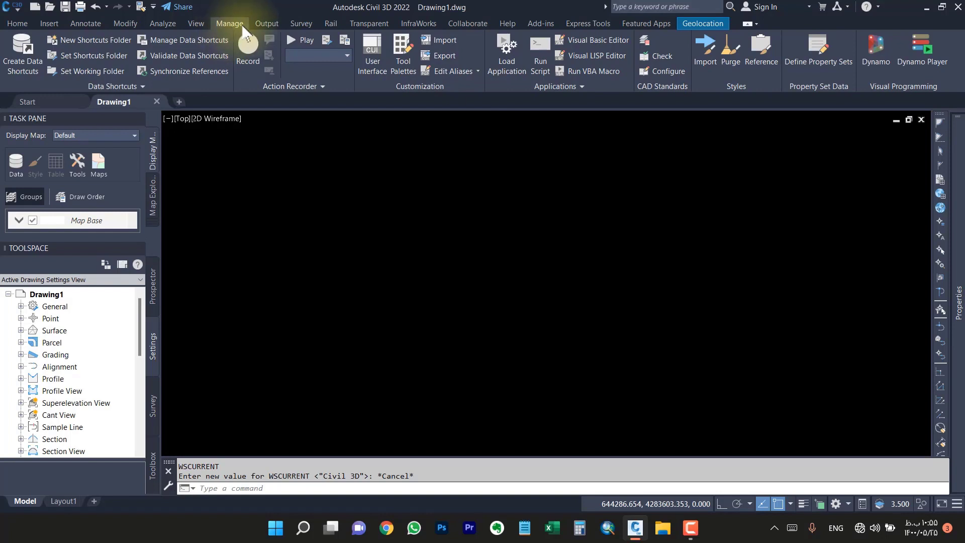
pyautogui.click(266, 24)
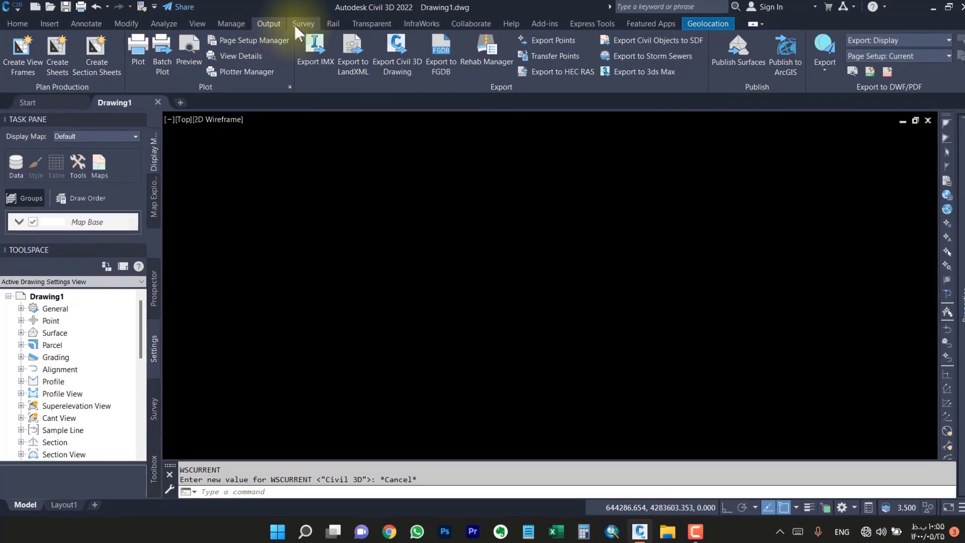
pyautogui.click(301, 23)
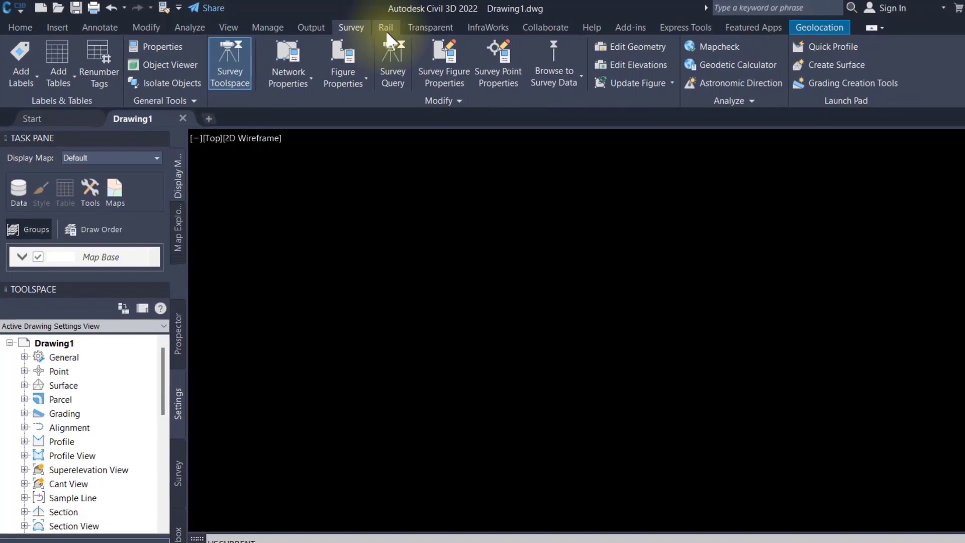
pyautogui.click(385, 29)
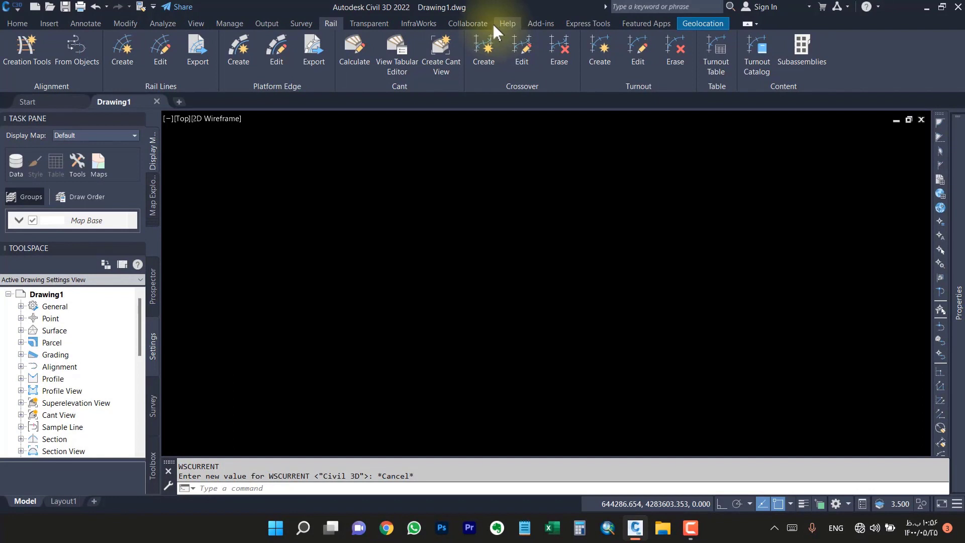
pyautogui.click(17, 24)
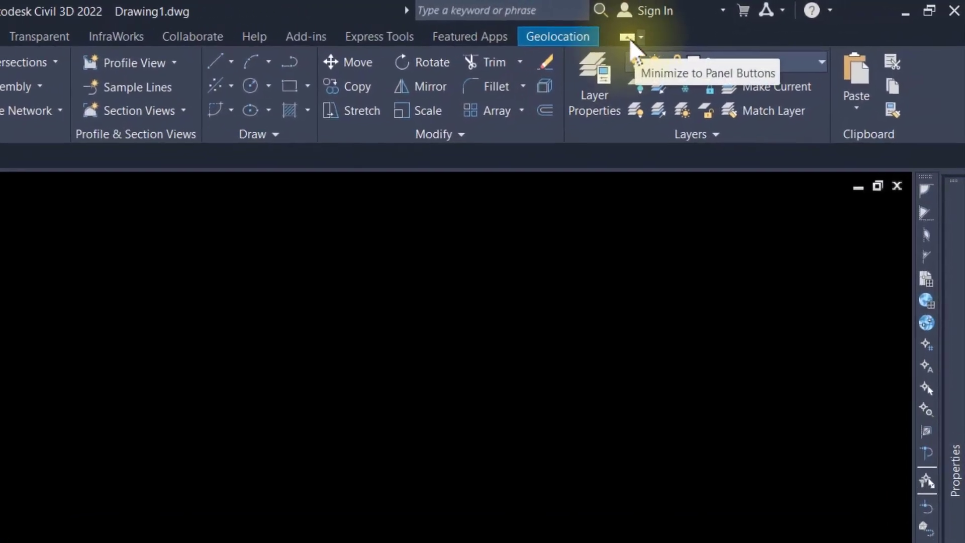
# Step: Minimize the ribbon to panel buttons and preview the collapsed palette tools and the data insertion groups
pyautogui.click(627, 37)
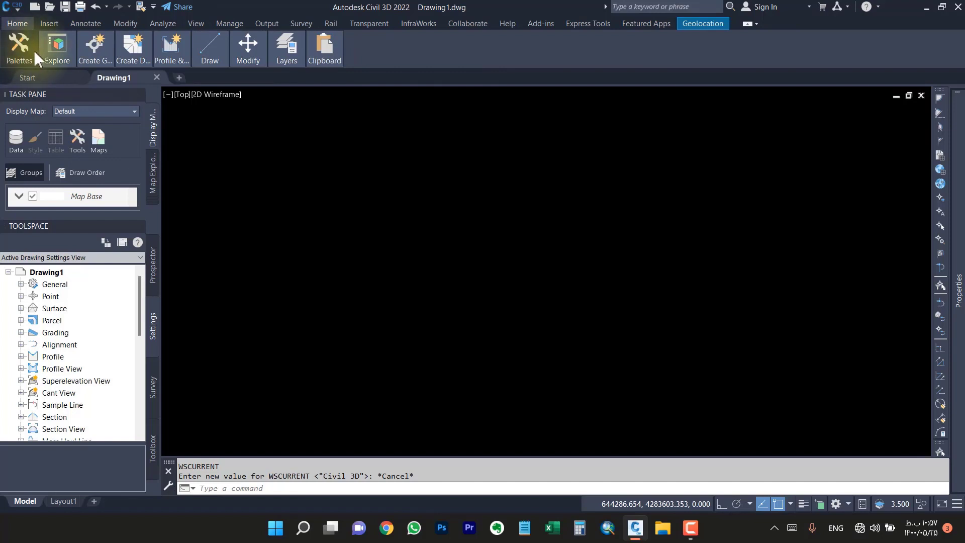
pyautogui.moveTo(24, 52)
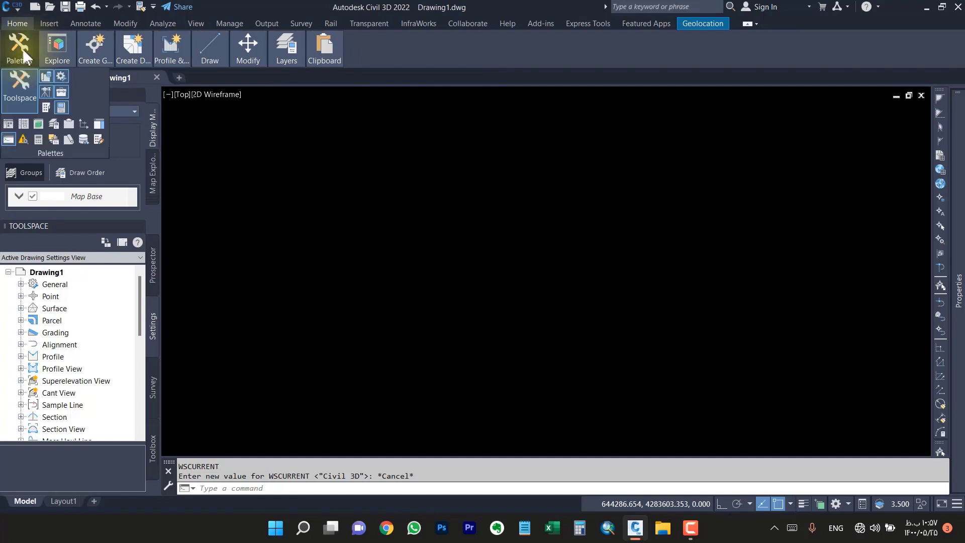
pyautogui.click(67, 90)
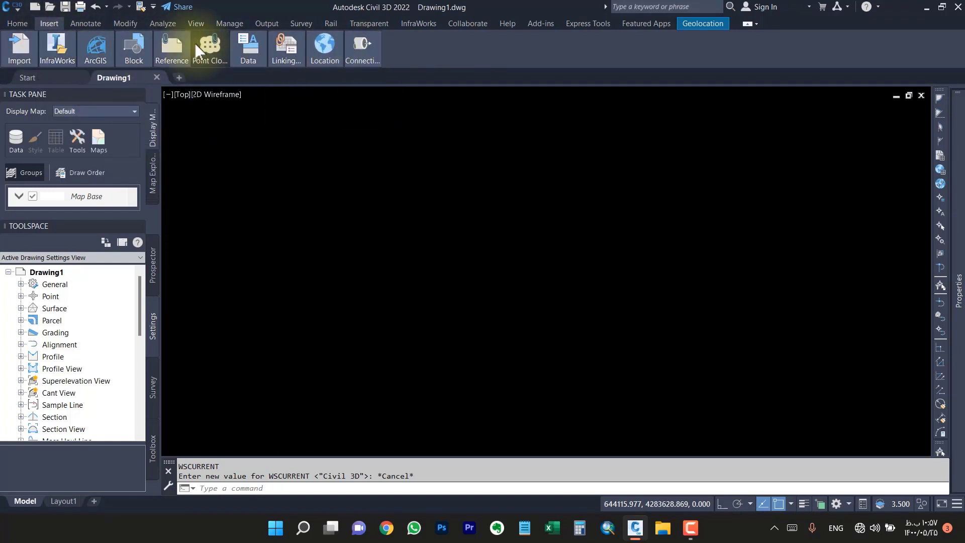
pyautogui.moveTo(218, 44)
pyautogui.moveTo(247, 46)
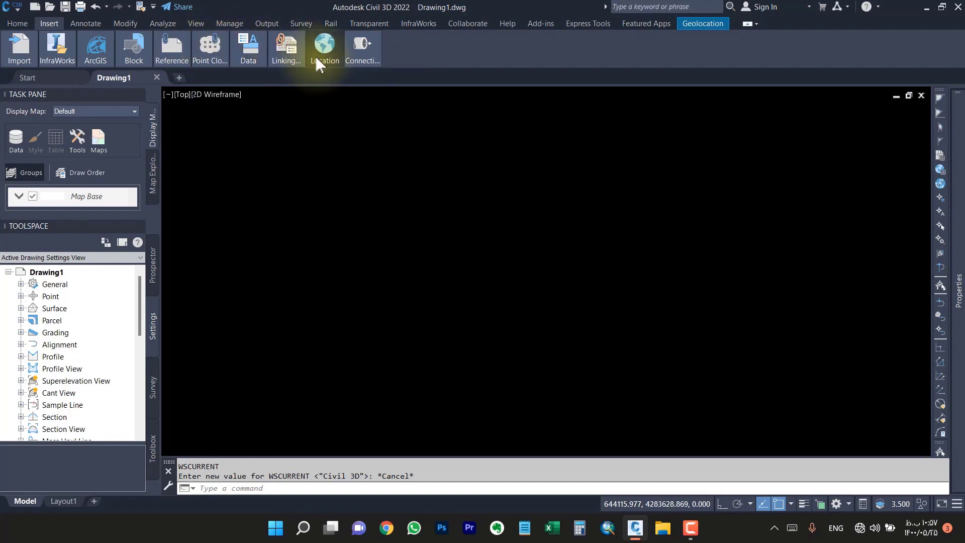
# Step: Minimize the ribbon to panel titles and examine the annotation tools for text, dimensions, centerlines and table styles
pyautogui.click(748, 22)
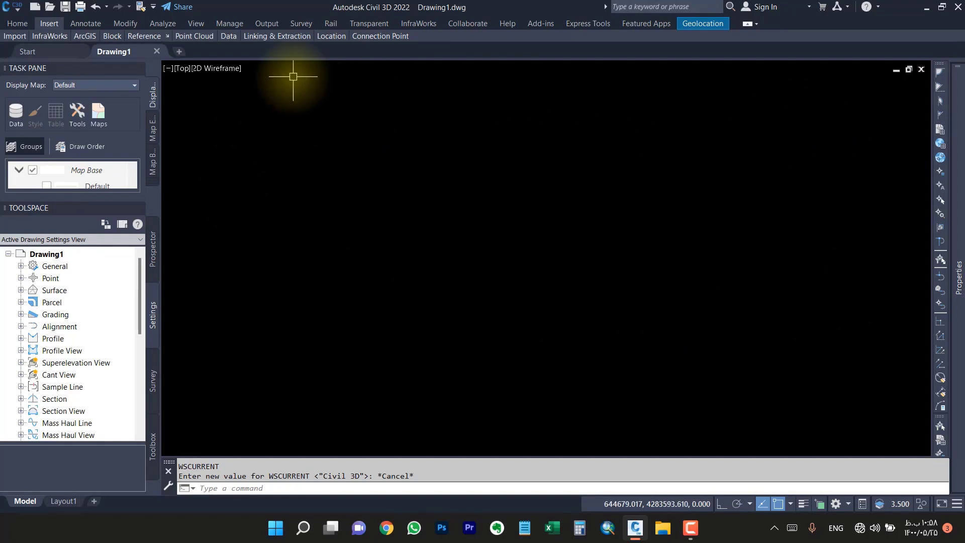
pyautogui.click(78, 23)
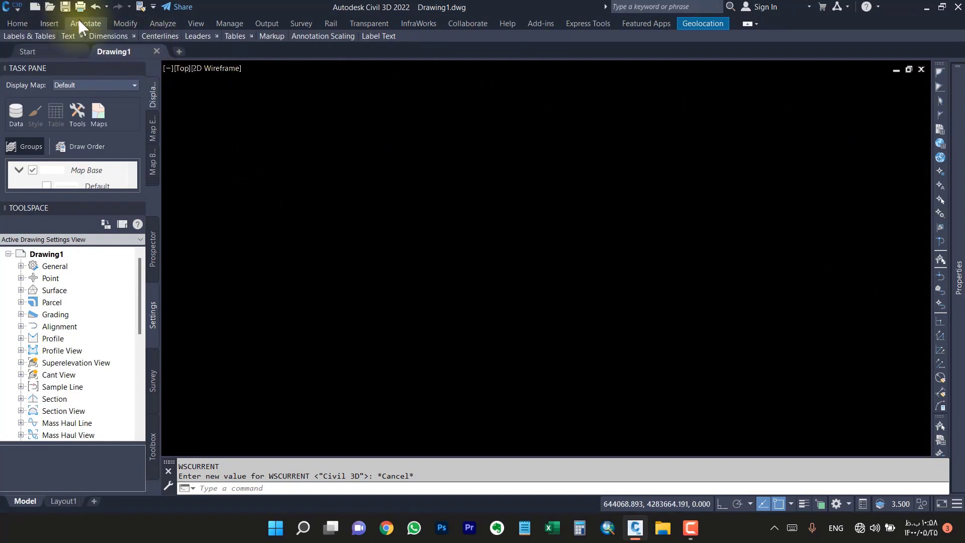
pyautogui.moveTo(68, 37)
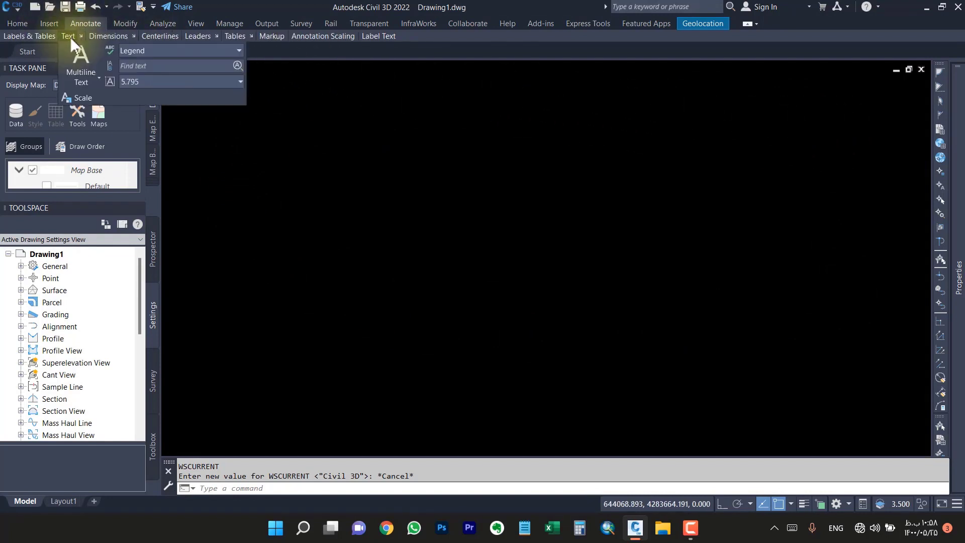
pyautogui.moveTo(118, 36)
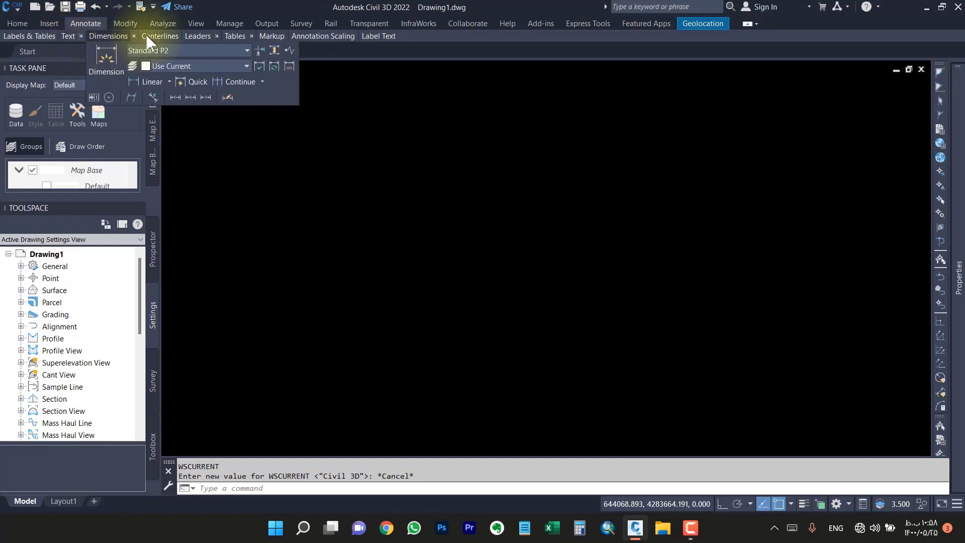
pyautogui.moveTo(167, 34)
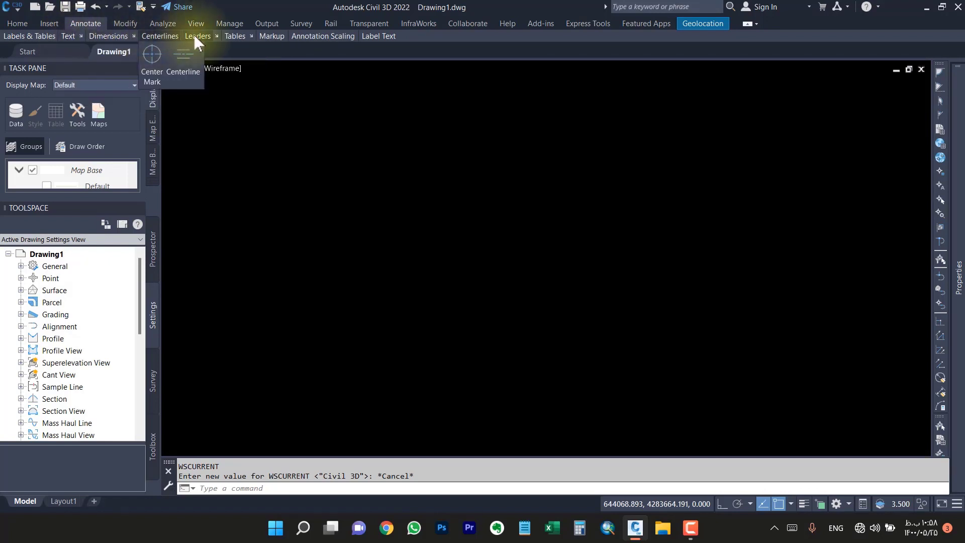
pyautogui.click(251, 36)
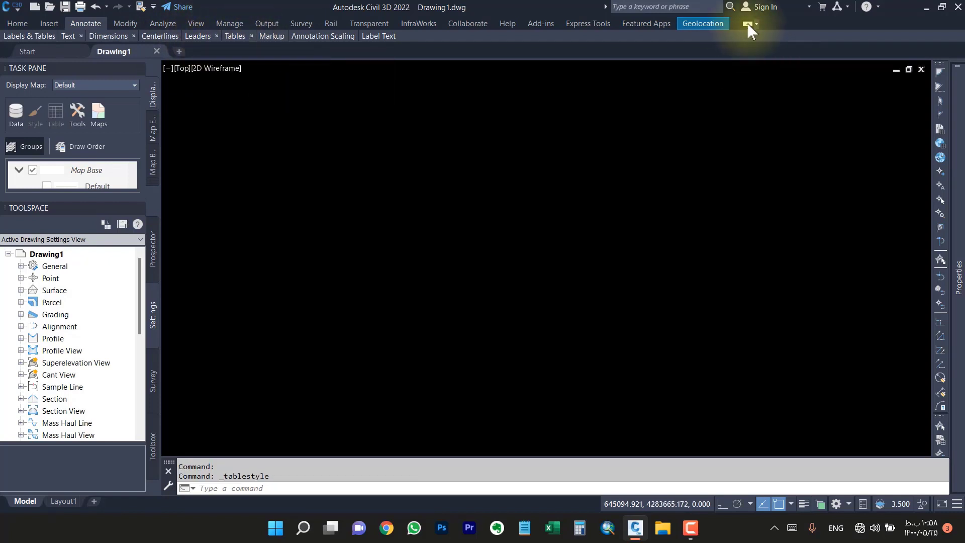
# Step: Minimize the ribbon to tab names only, and restore the full ribbon with the home commands showing
pyautogui.click(748, 24)
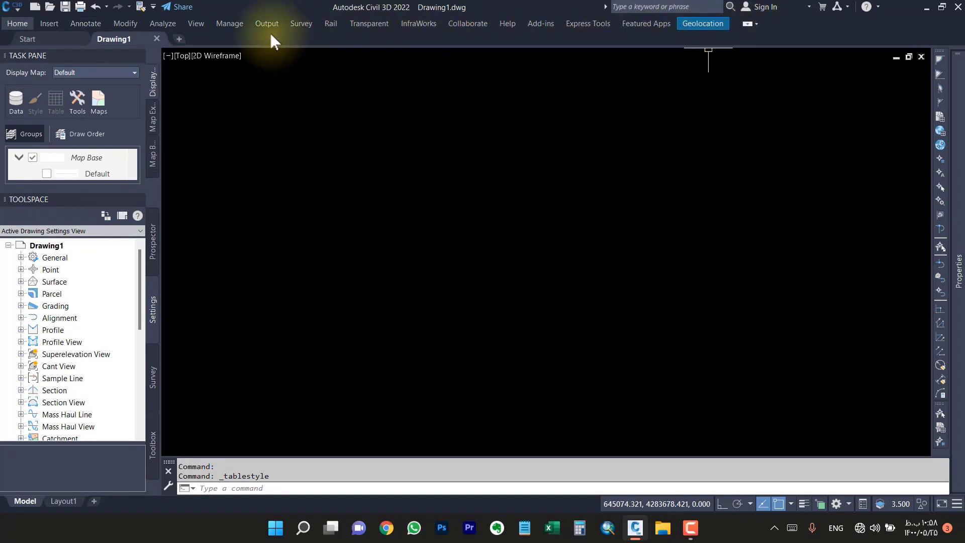
pyautogui.click(47, 25)
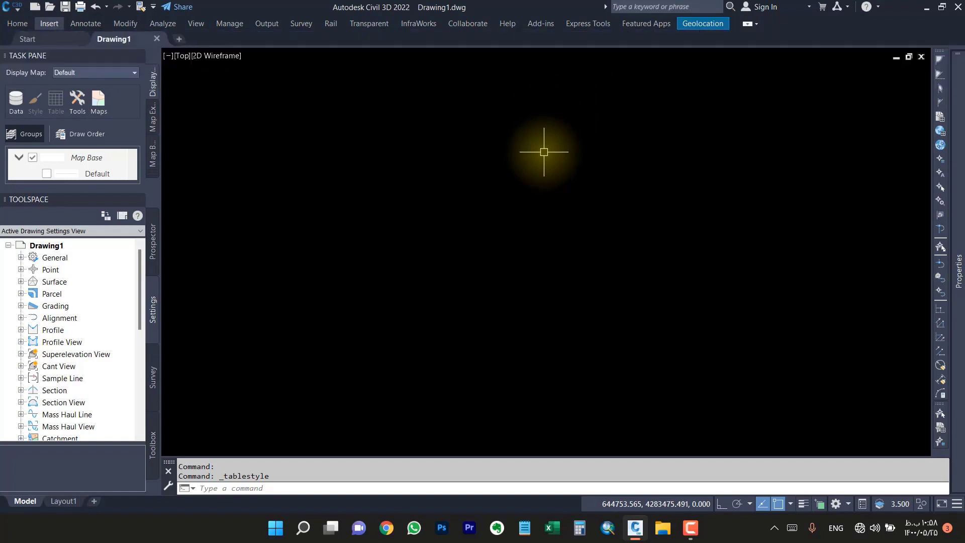
pyautogui.click(747, 23)
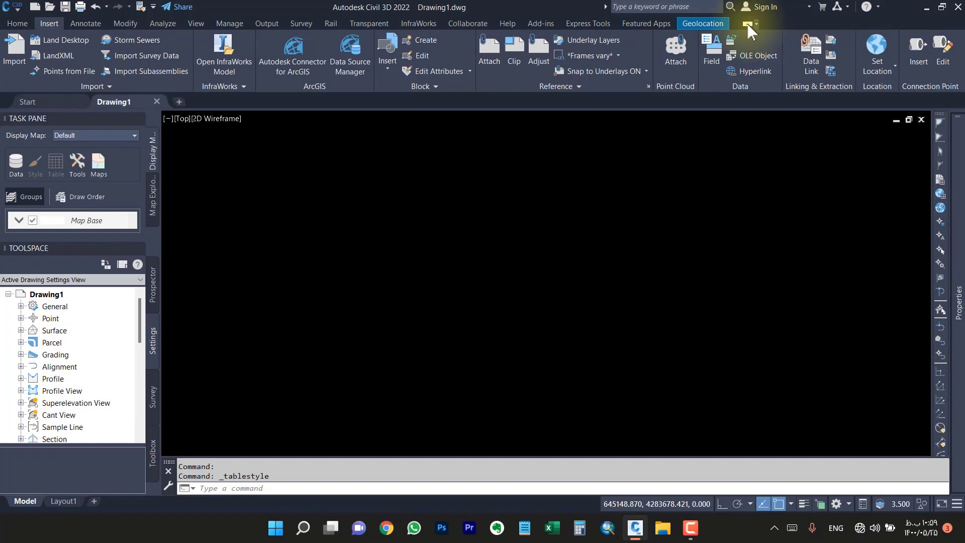
pyautogui.click(17, 23)
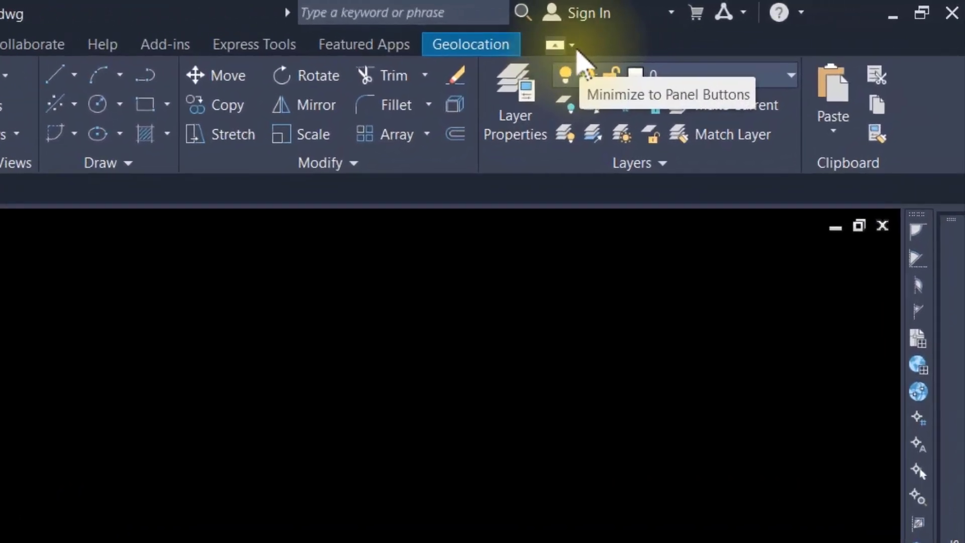
# Step: Choose Minimize to Tabs from the ribbon's display options, and bring the full ribbon back
pyautogui.click(572, 48)
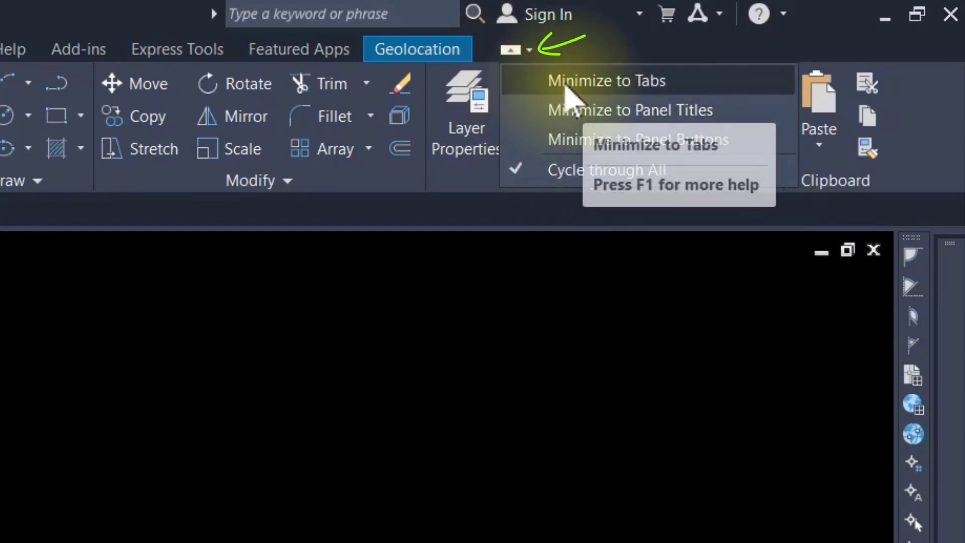
pyautogui.click(565, 84)
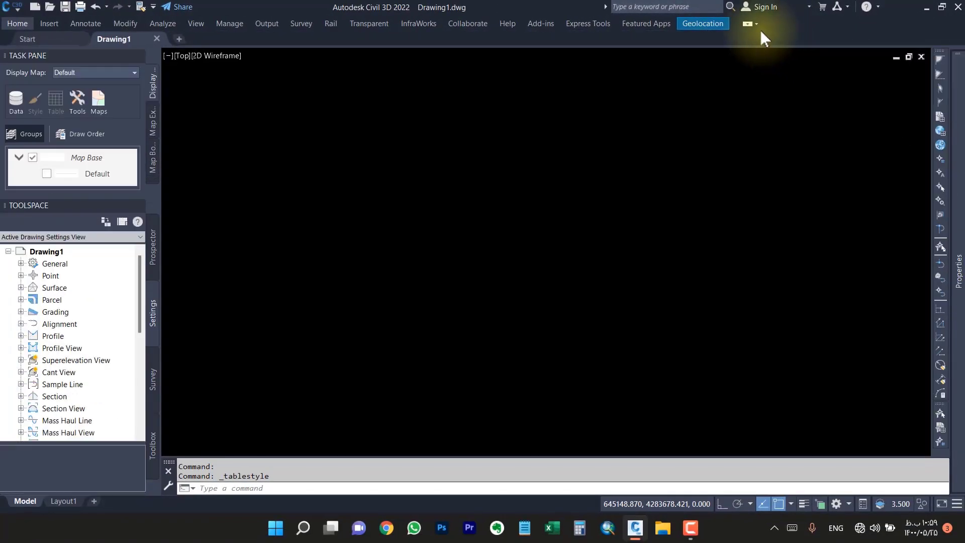
pyautogui.click(747, 23)
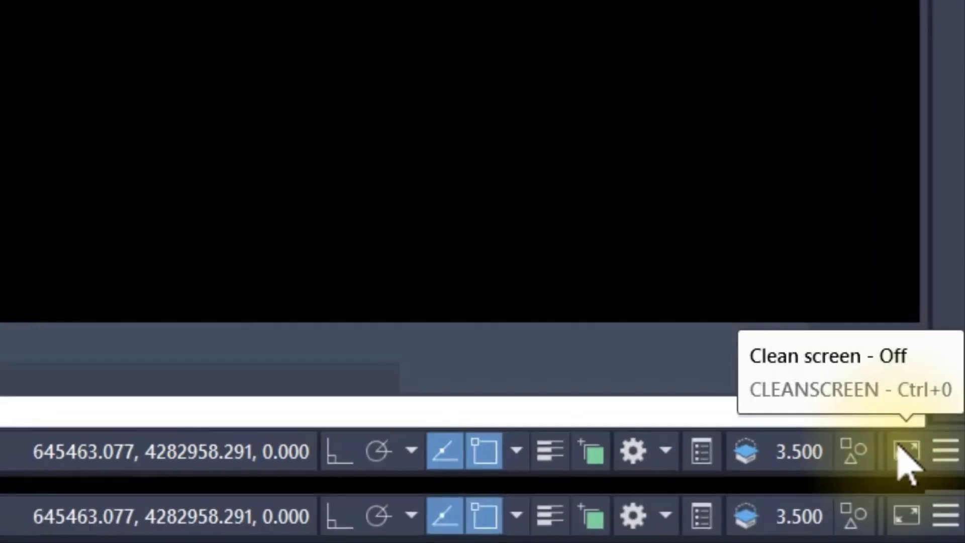
# Step: Turn on Clean Screen, try selection windows in the enlarged empty drawing area, and turn Clean Screen off again
pyautogui.click(903, 442)
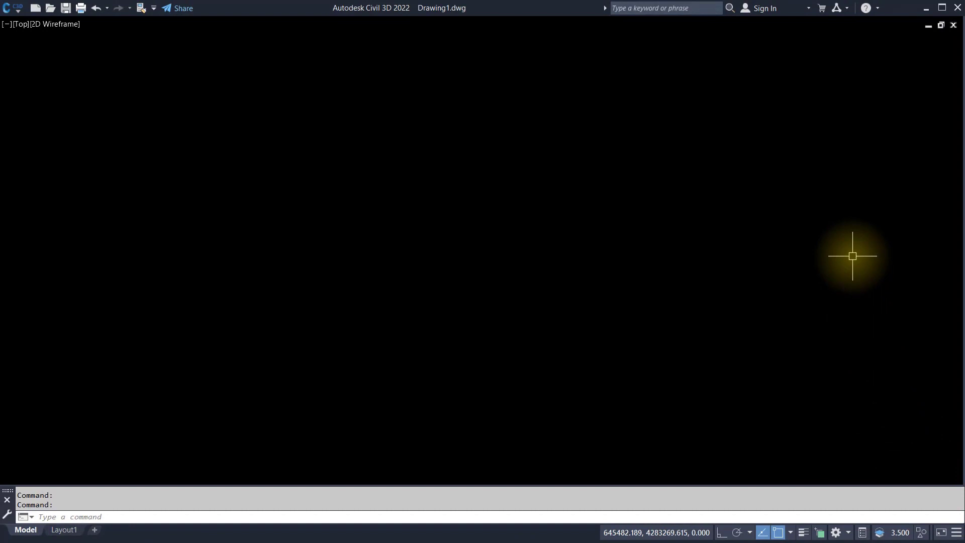
pyautogui.click(616, 146)
pyautogui.click(113, 325)
pyautogui.click(118, 367)
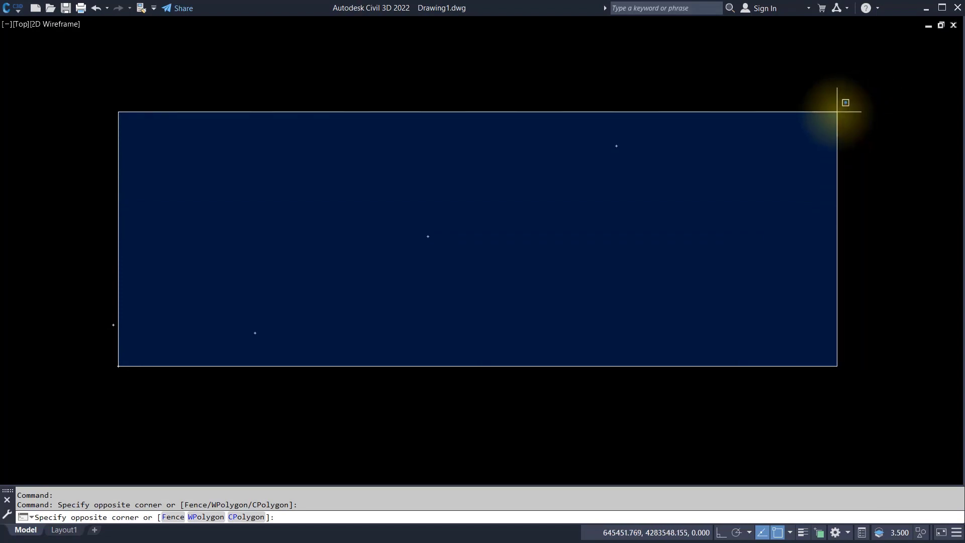
pyautogui.click(837, 112)
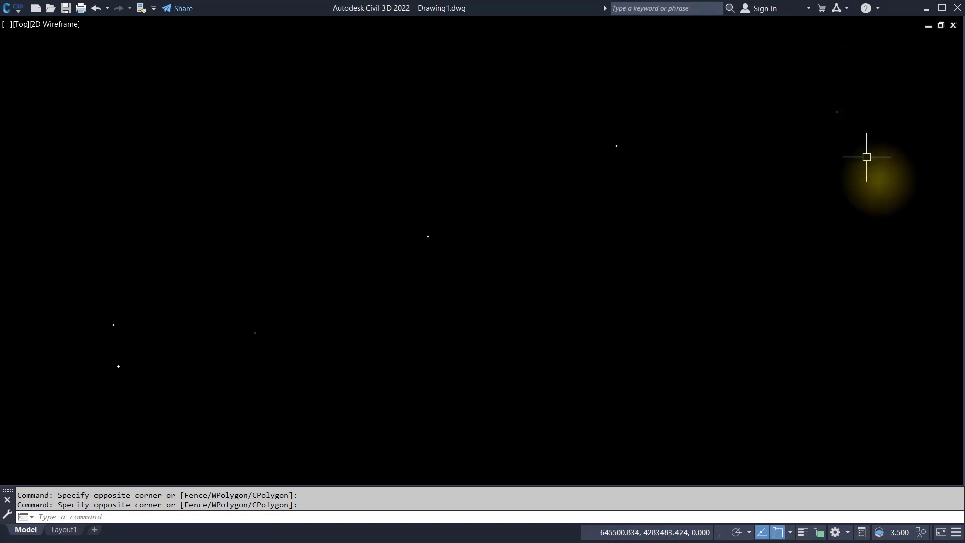
pyautogui.click(941, 533)
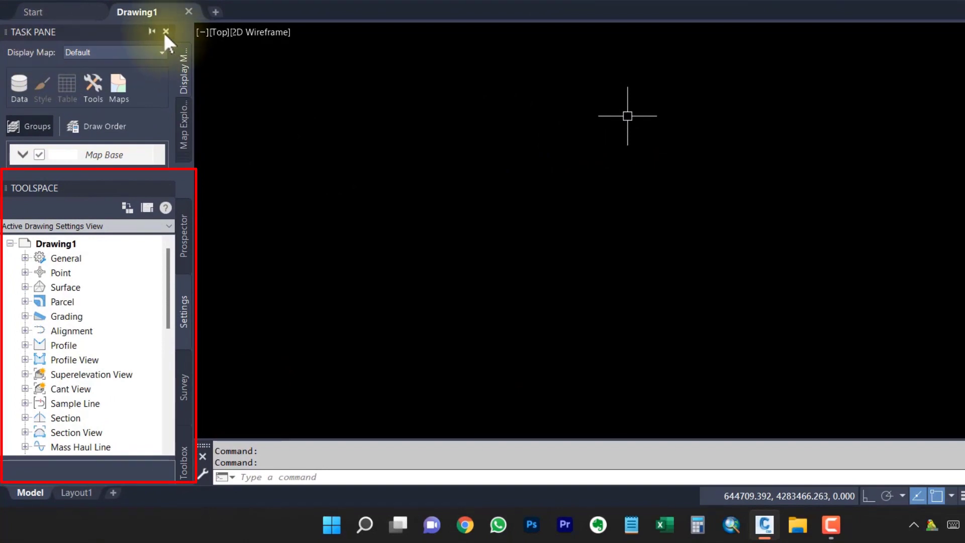
# Step: Close the Task Pane and show the Prospector view of the Toolspace
pyautogui.click(165, 31)
pyautogui.click(183, 55)
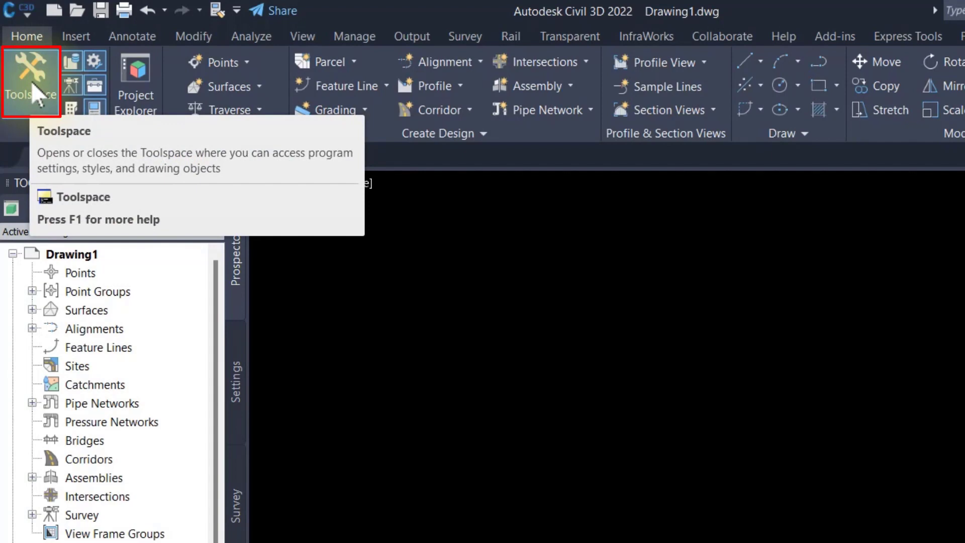
# Step: Close and reopen the Toolspace, and switch its auto-hide on and back off so it stays docked
pyautogui.click(32, 84)
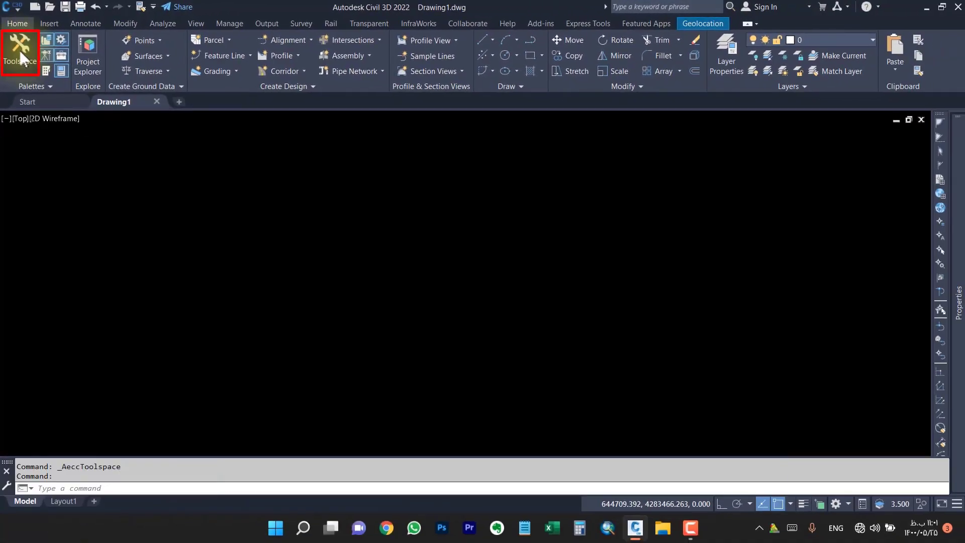
pyautogui.click(20, 50)
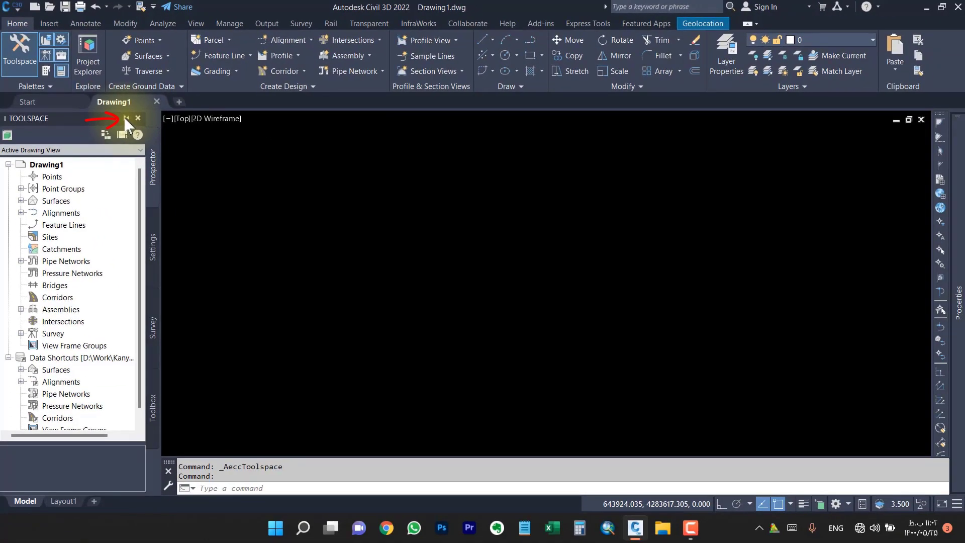
pyautogui.click(188, 175)
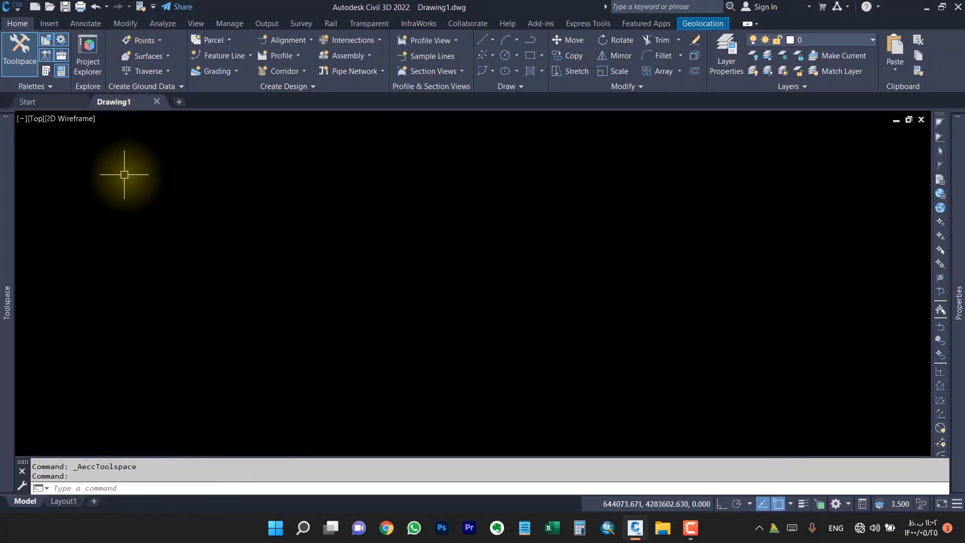
pyautogui.moveTo(7, 196)
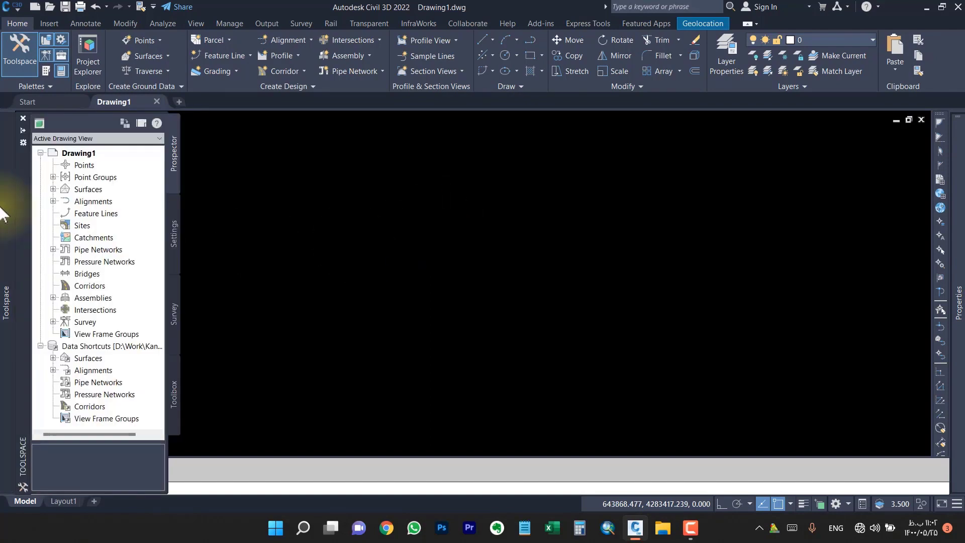
pyautogui.click(23, 133)
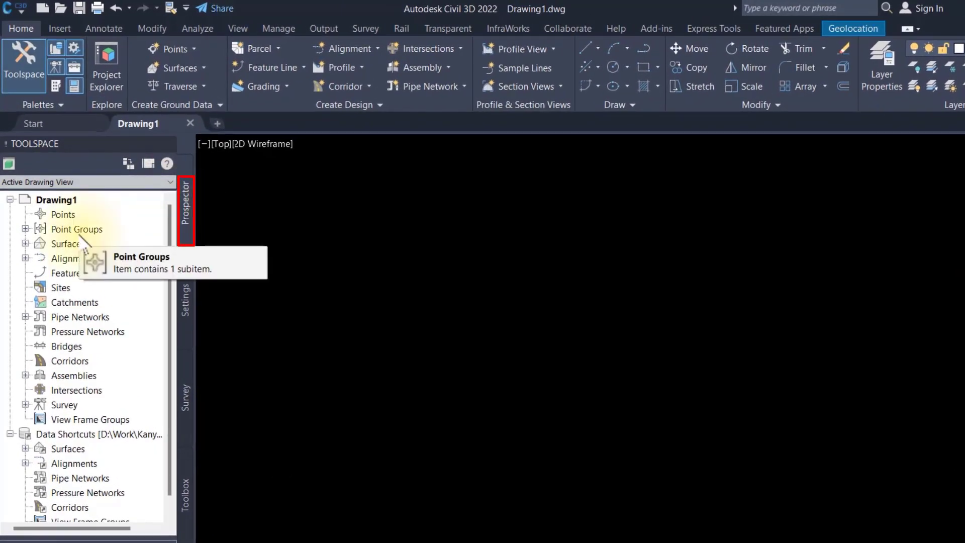
# Step: Examine Drawing1's Prospector collections, including points, surfaces, alignments, feature lines, sites, catchments, pipe networks and corridors
pyautogui.click(63, 215)
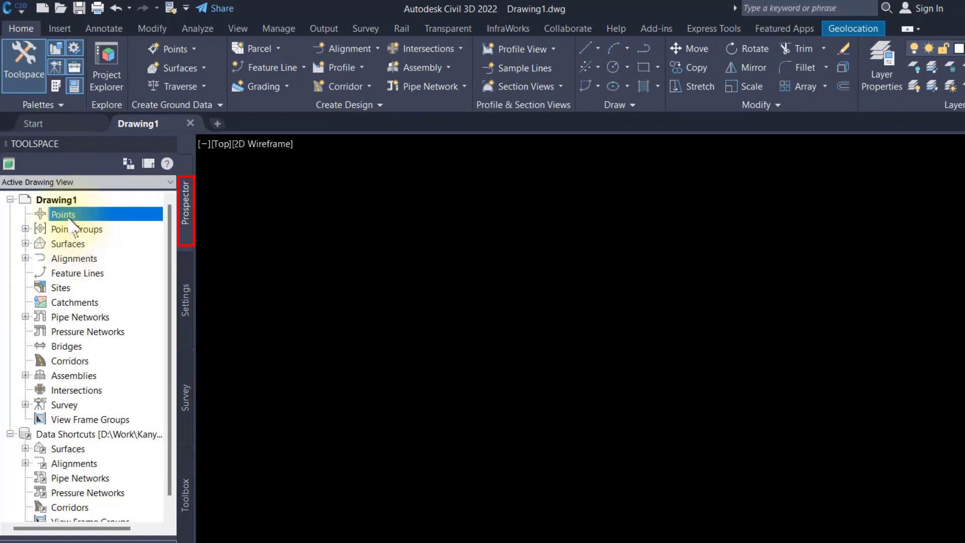
pyautogui.click(80, 245)
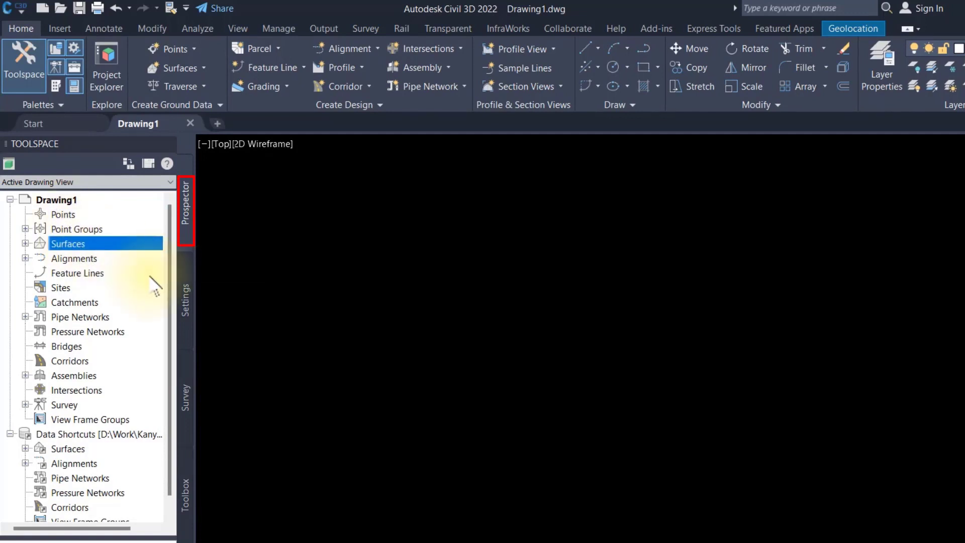
pyautogui.click(88, 259)
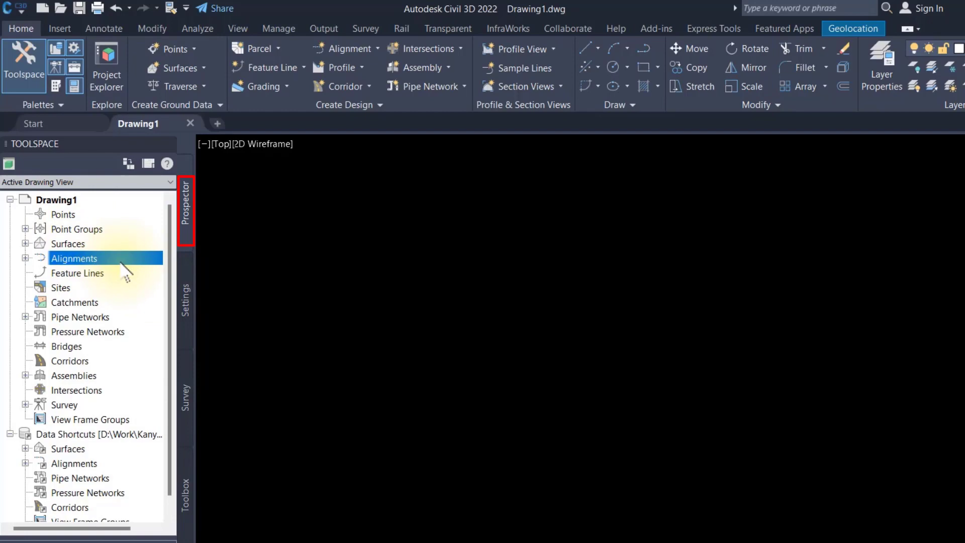
pyautogui.click(96, 274)
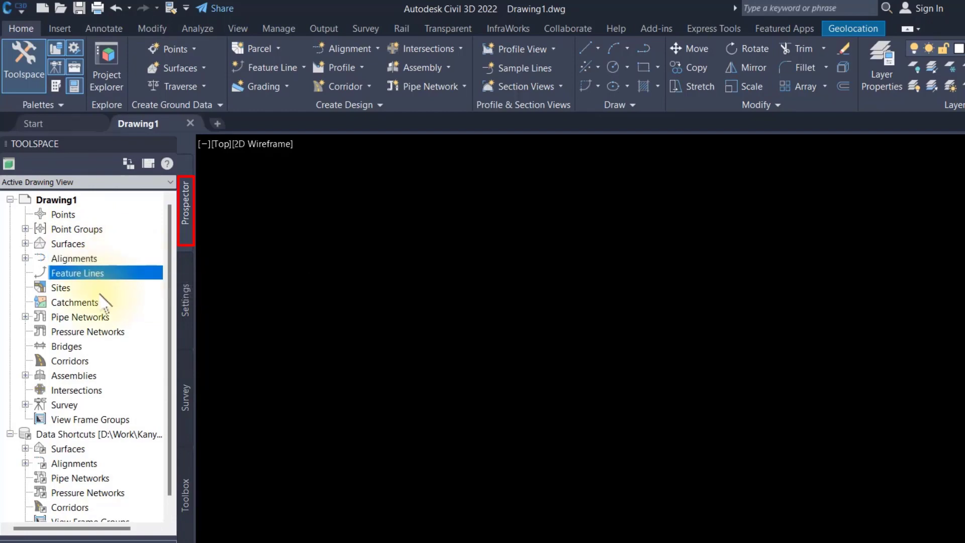
pyautogui.click(84, 291)
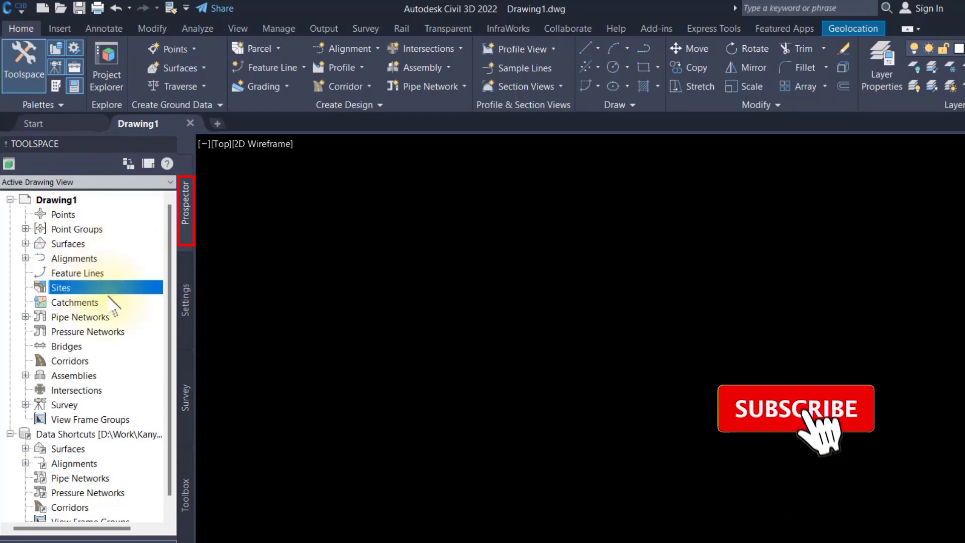
pyautogui.click(96, 304)
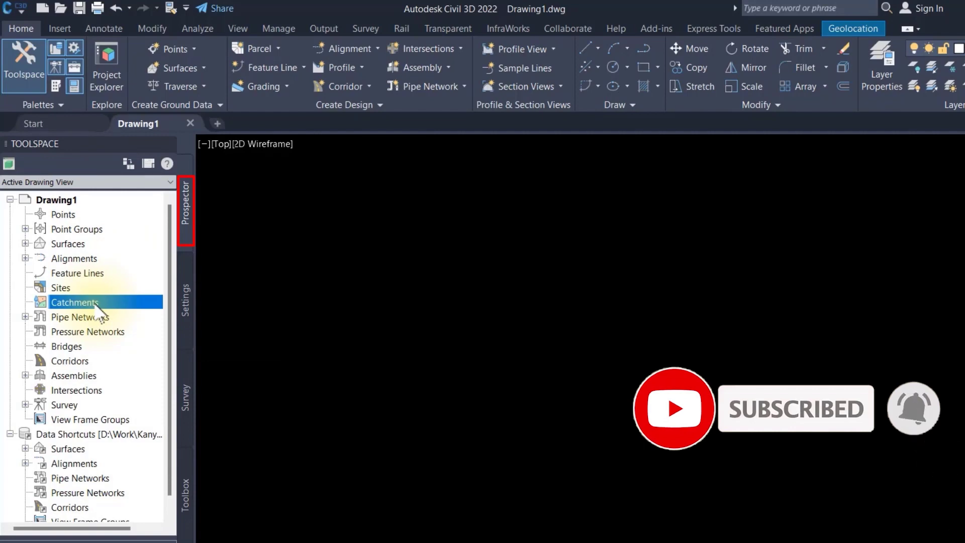
pyautogui.click(101, 317)
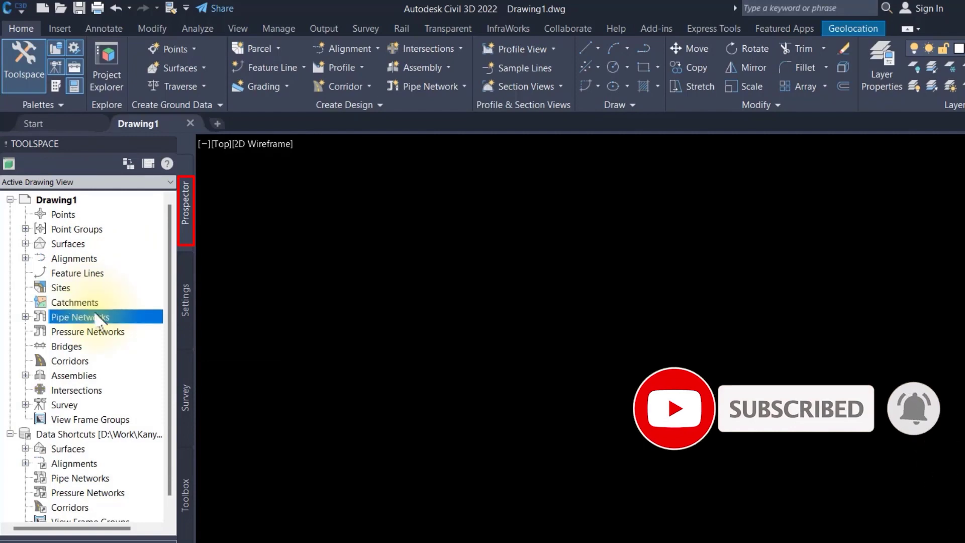
pyautogui.click(76, 360)
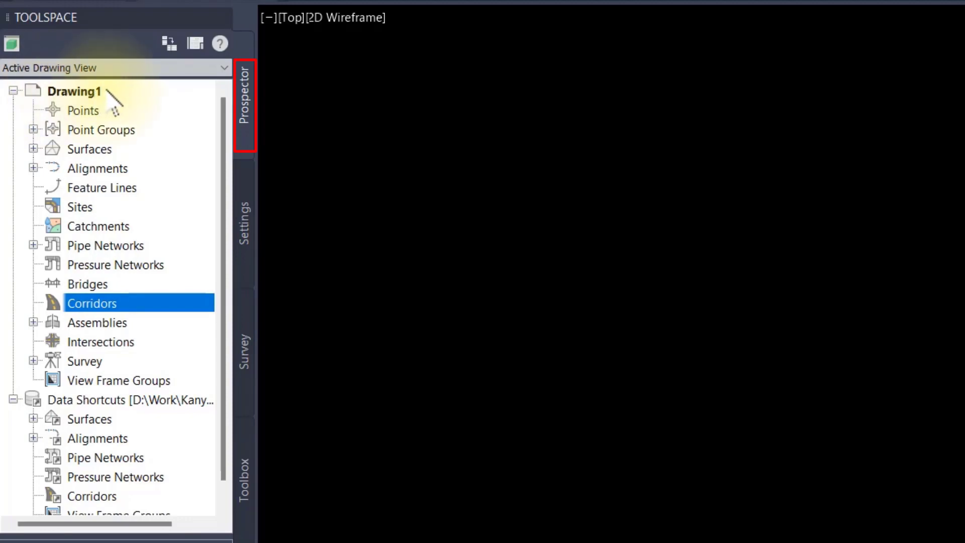
# Step: Collapse Drawing1's collections in the Prospector and select Data Shortcuts to examine its categories
pyautogui.click(13, 91)
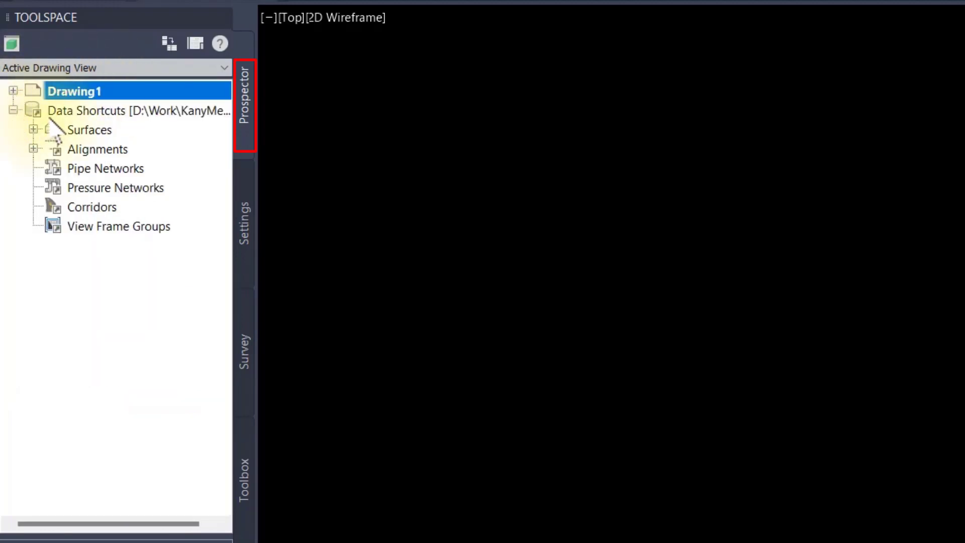
pyautogui.click(142, 111)
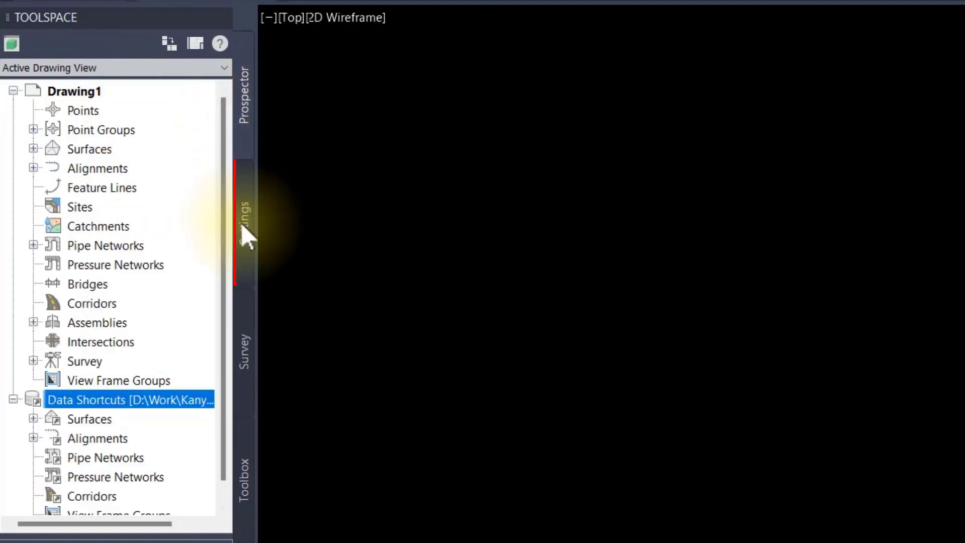
# Step: Show the Settings view of the Toolspace and go through its General, Point, Surface and Parcel collections
pyautogui.click(241, 232)
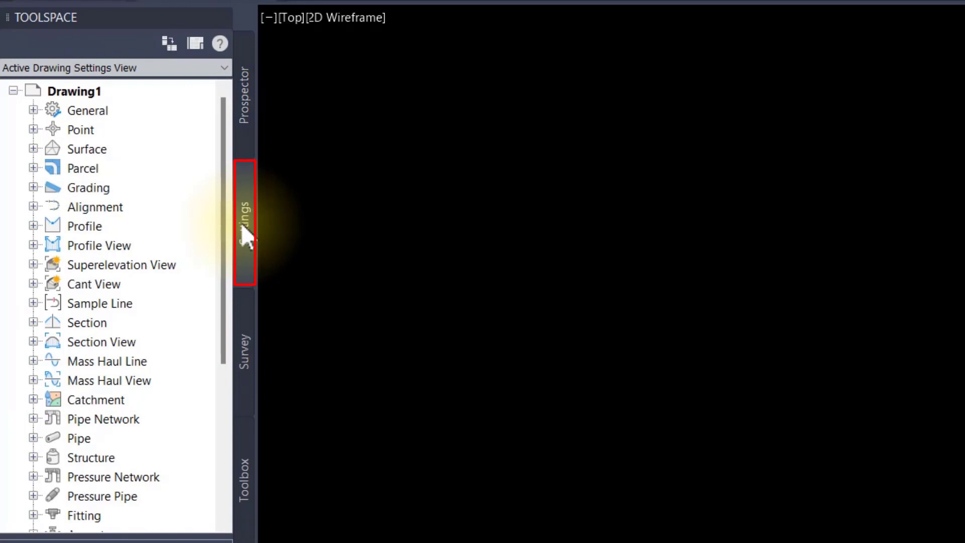
pyautogui.click(87, 112)
pyautogui.click(83, 130)
pyautogui.click(86, 150)
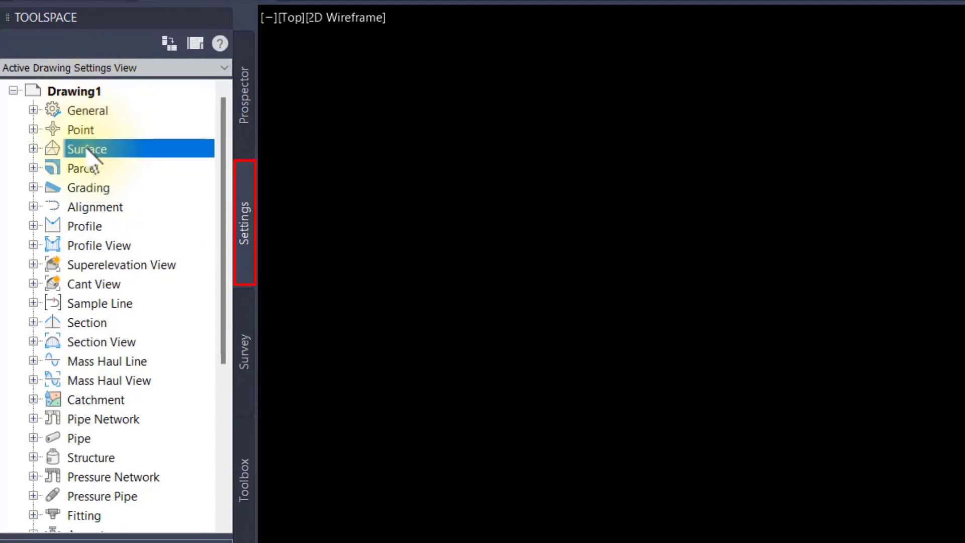
pyautogui.click(88, 169)
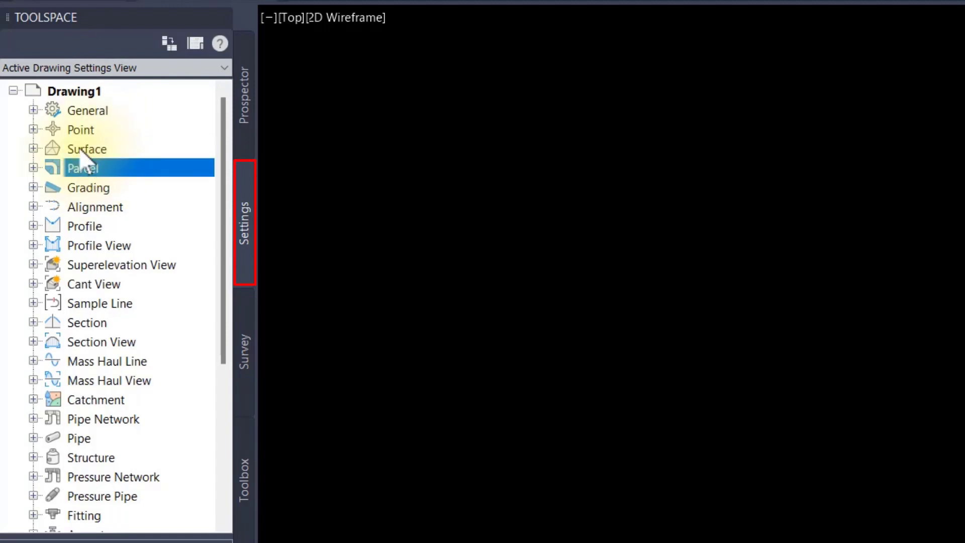
# Step: Expand the Point, Surface and Parcel settings to examine their style and command folders, and look through the remaining object collections
pyautogui.click(33, 129)
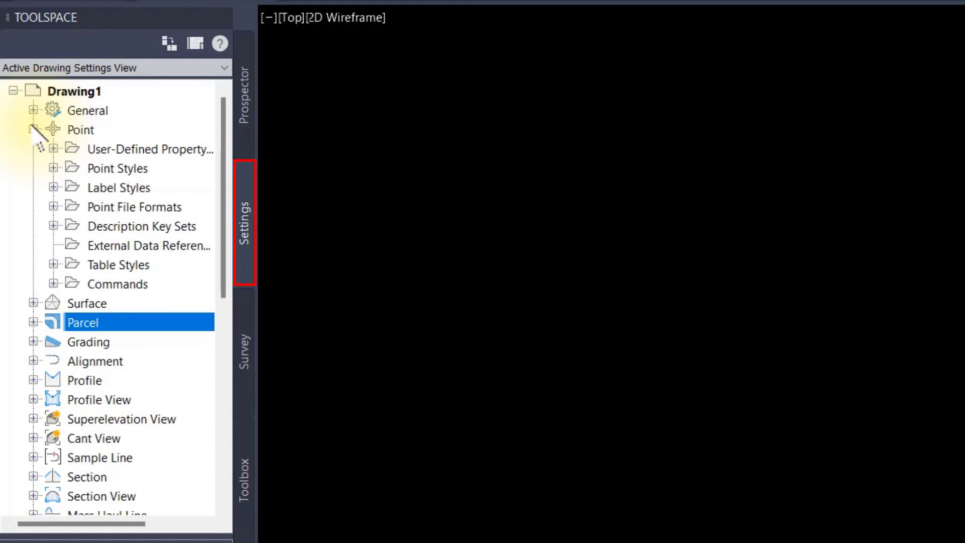
pyautogui.click(87, 112)
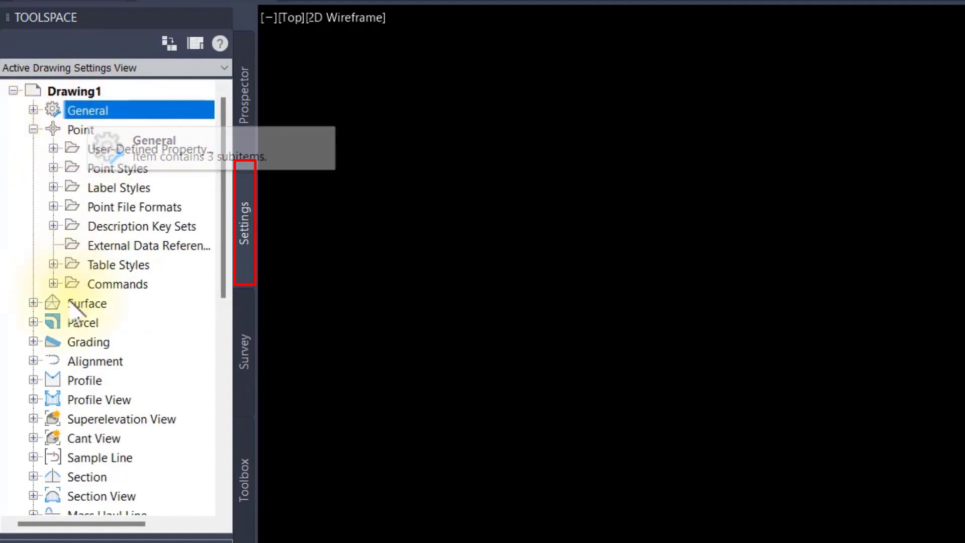
pyautogui.click(37, 303)
pyautogui.click(34, 302)
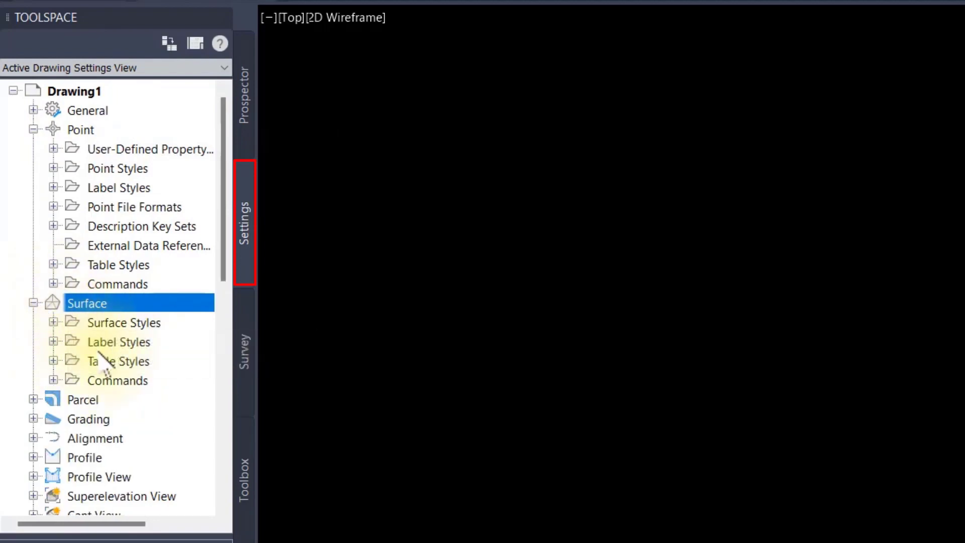
pyautogui.click(34, 400)
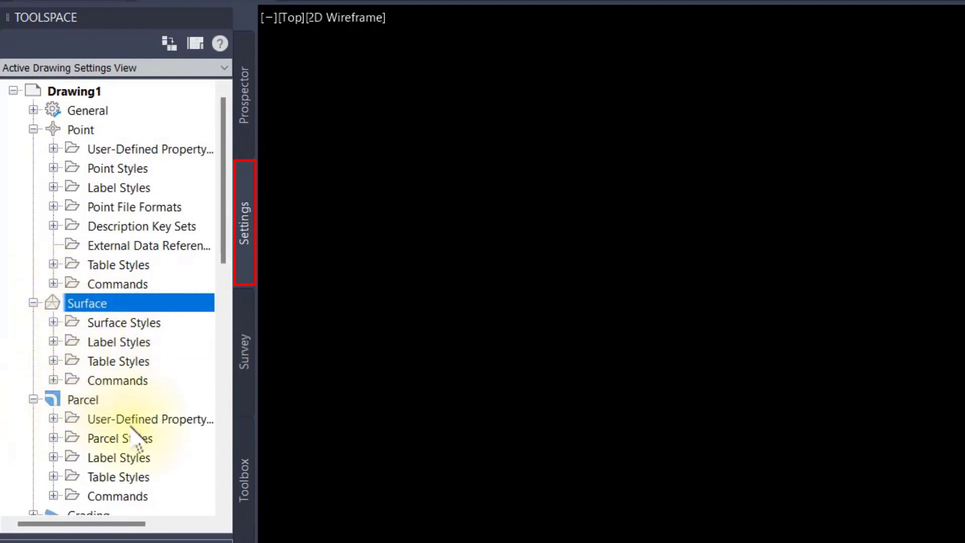
pyautogui.scroll(-7, 132, 428)
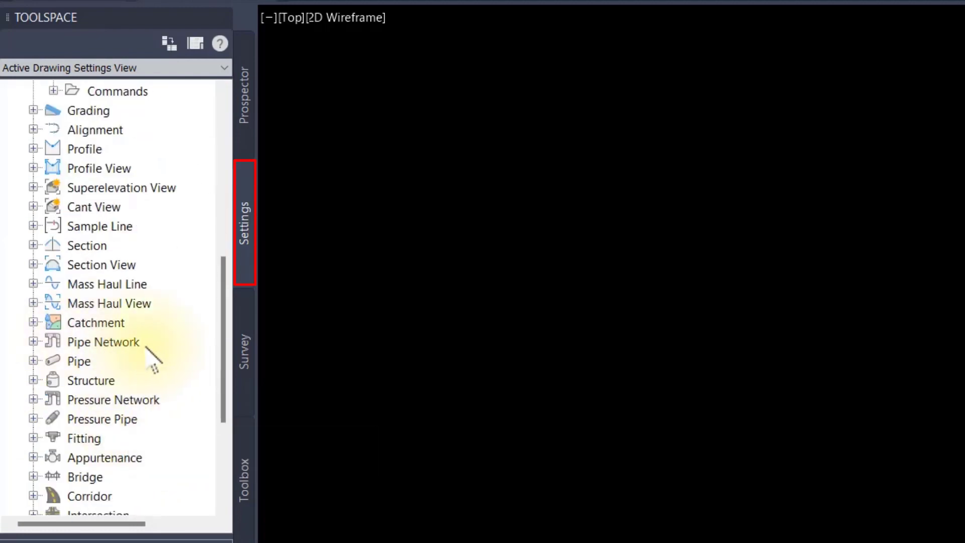
pyautogui.scroll(5, 100, 365)
pyautogui.scroll(2, 100, 365)
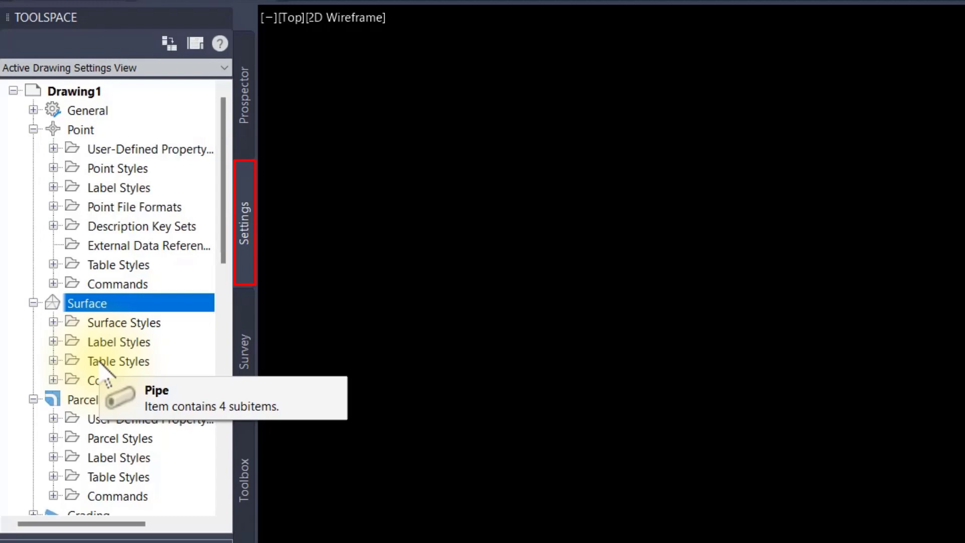
# Step: Examine the Survey view of the Toolspace with its databases and linework code sets, and show the Toolbox view
pyautogui.click(244, 379)
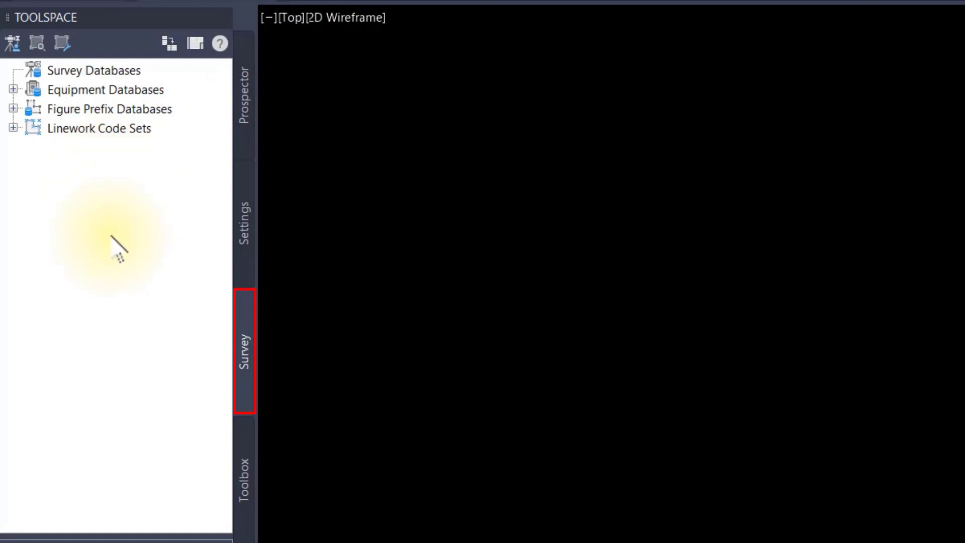
pyautogui.click(243, 493)
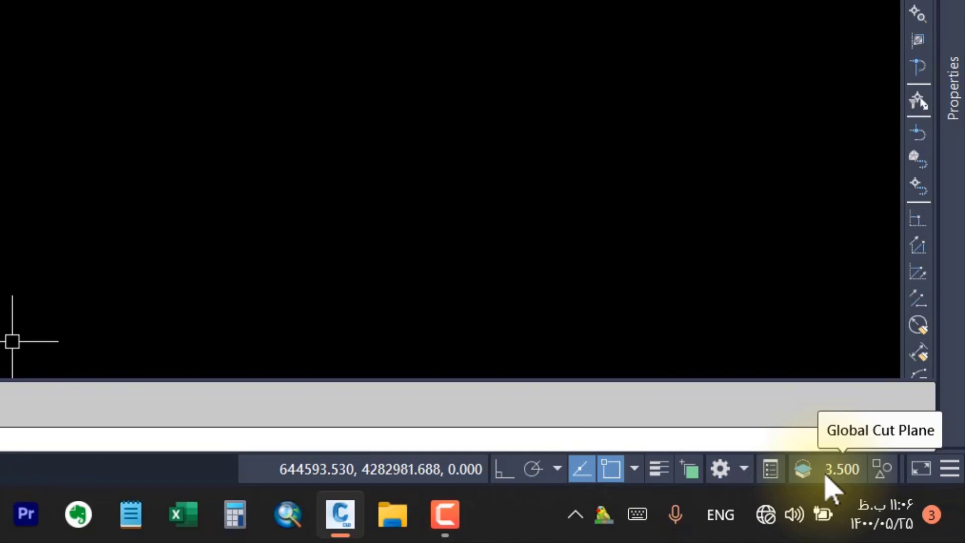
# Step: Look through the status bar's customization options, from Coordinates to Clean Screen, and close the list without changing any
pyautogui.click(951, 469)
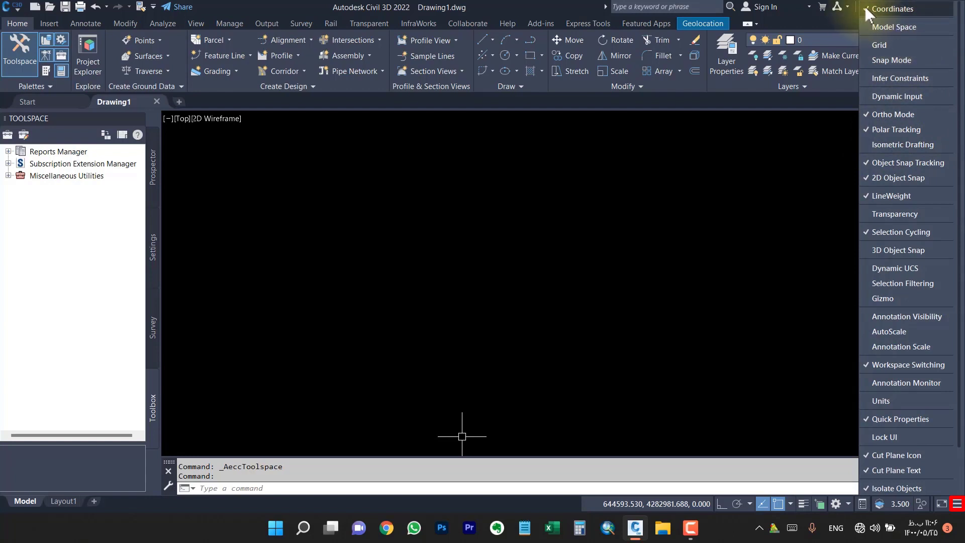
pyautogui.scroll(-1, 902, 106)
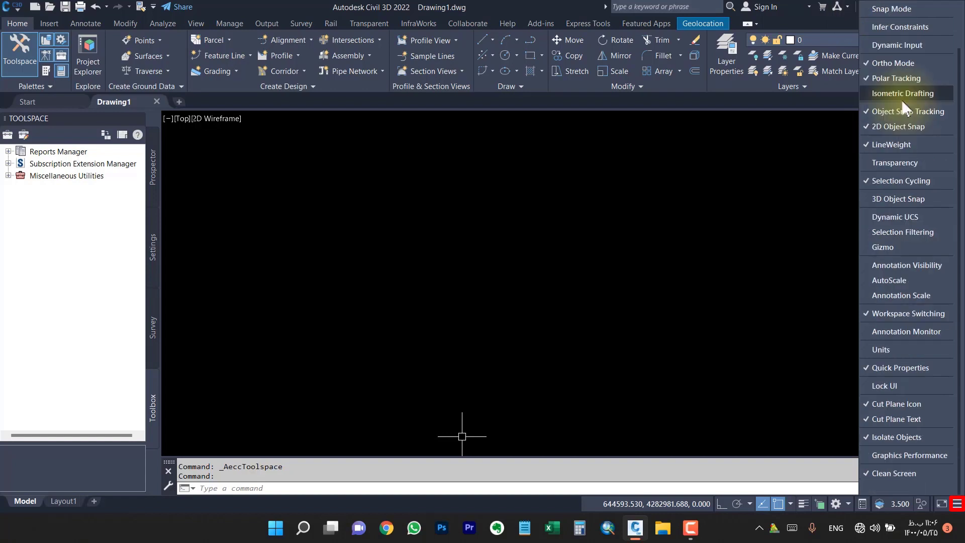
pyautogui.scroll(1, 901, 99)
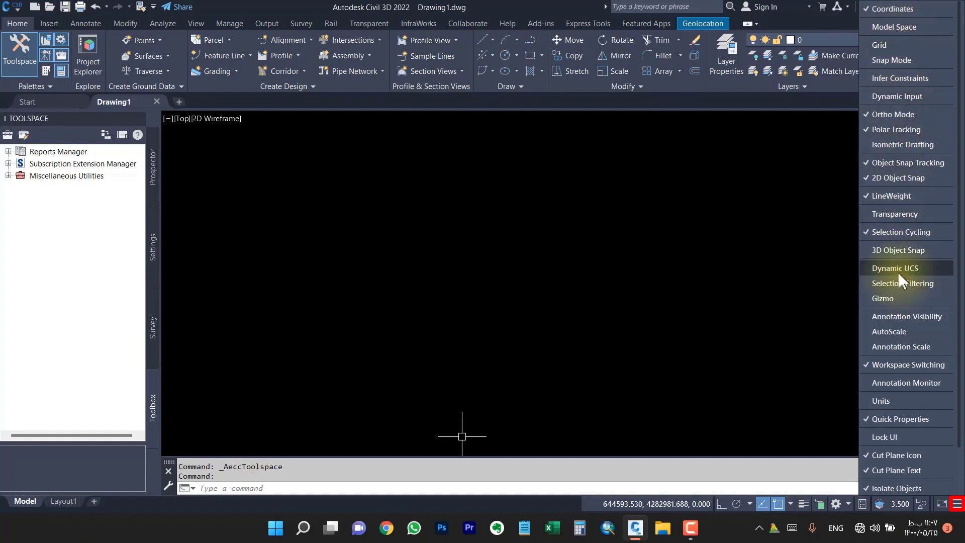
pyautogui.click(567, 239)
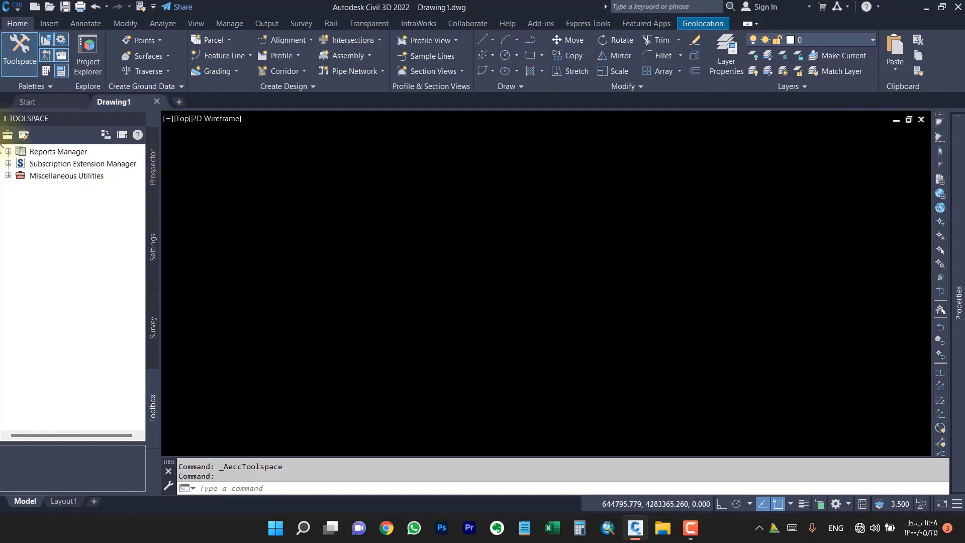
# Step: Switch among the Toolspace's Prospector, Toolbox, Survey and Settings views, ending on the Prospector
pyautogui.click(153, 167)
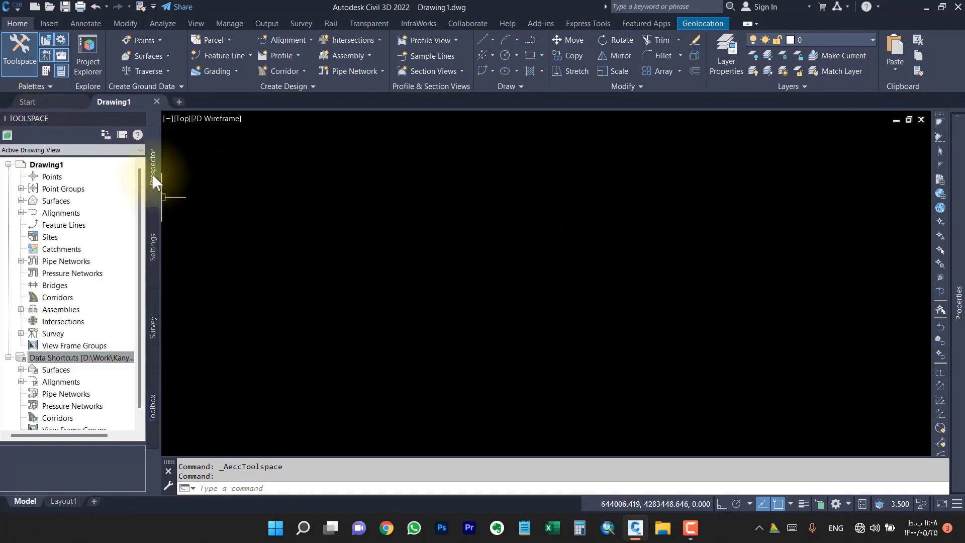
pyautogui.click(152, 400)
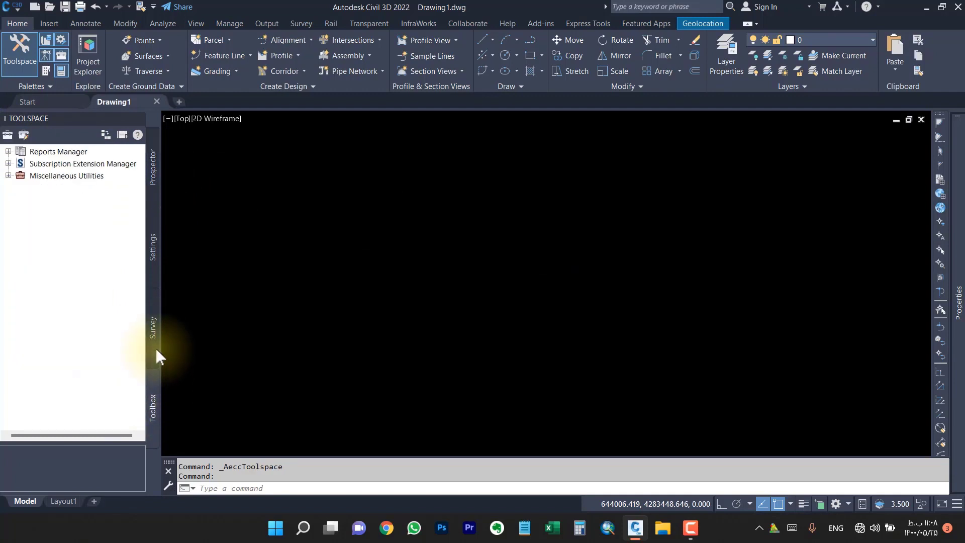
pyautogui.click(155, 332)
pyautogui.click(155, 259)
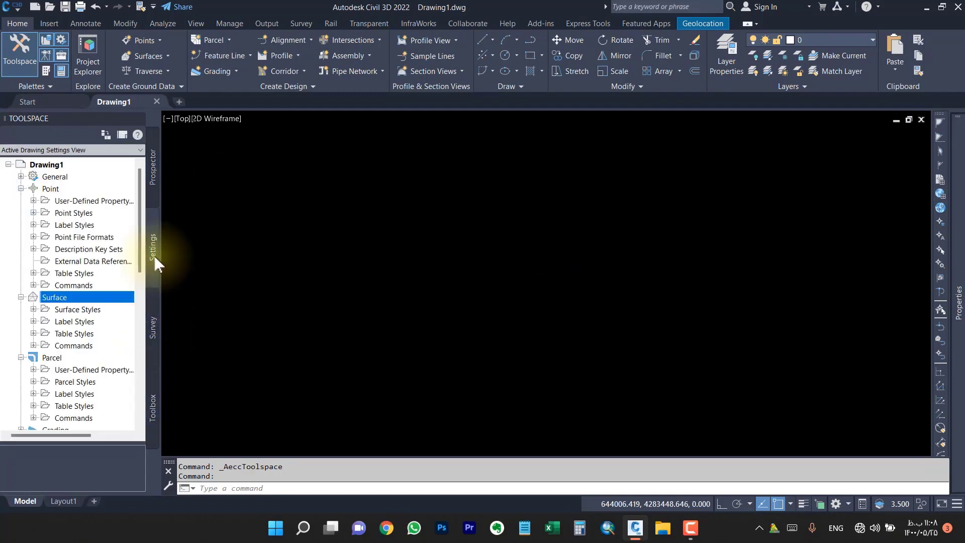
pyautogui.click(151, 354)
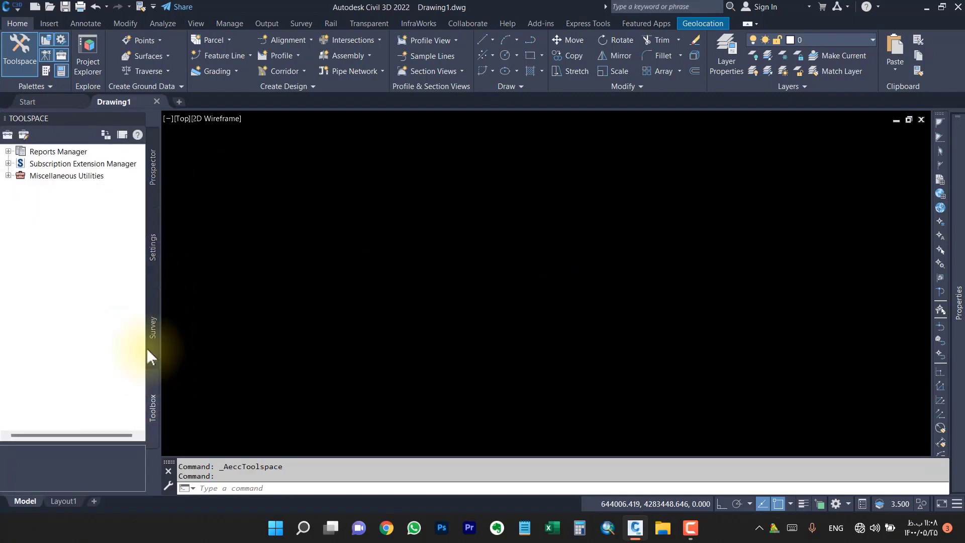
pyautogui.click(153, 398)
pyautogui.click(151, 257)
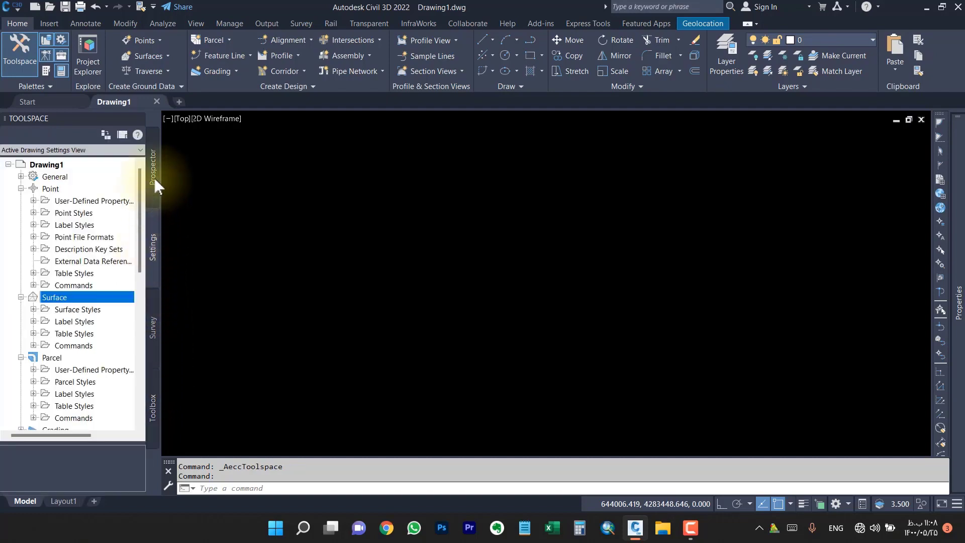
pyautogui.click(153, 173)
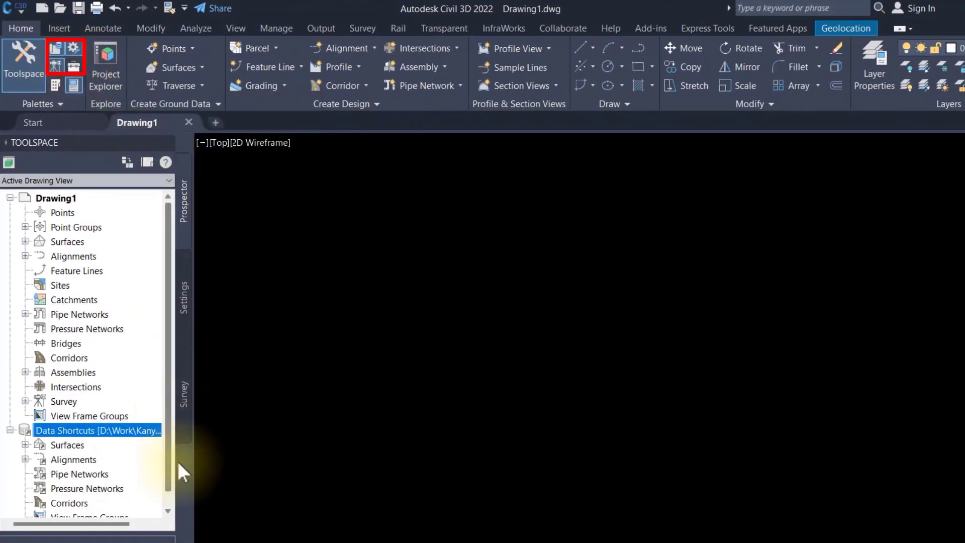
# Step: Turn the Toolbox view of the Toolspace back on, and switch through the Survey and Settings views to the Prospector
pyautogui.click(78, 69)
pyautogui.click(183, 397)
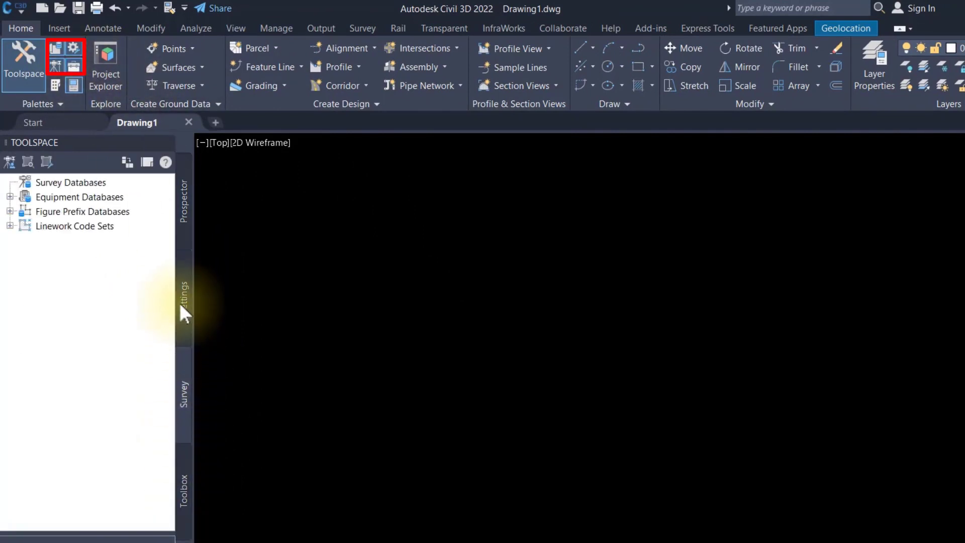
pyautogui.click(182, 307)
pyautogui.click(179, 199)
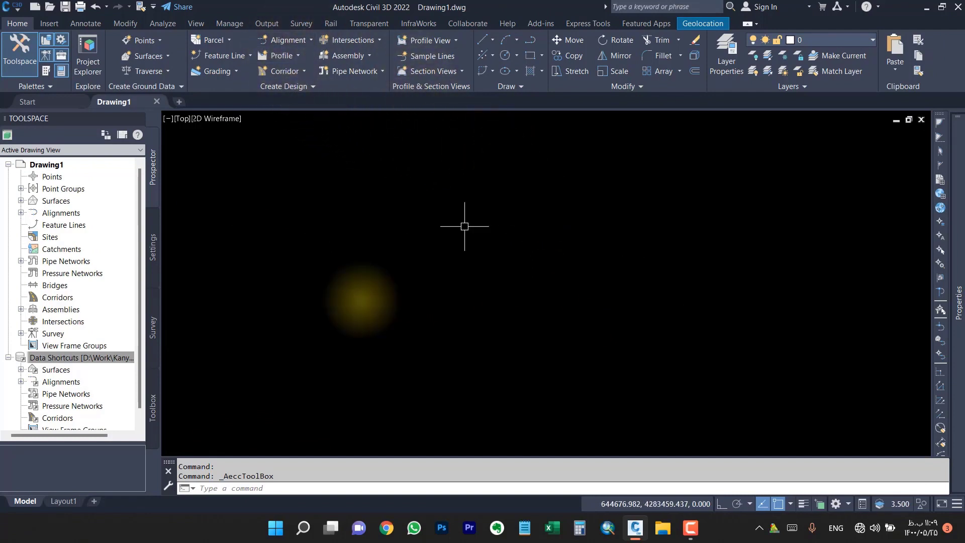
# Step: Undock the command line so it floats, and dock it again below the drawing area
pyautogui.moveTo(169, 461); pyautogui.dragTo(334, 465)
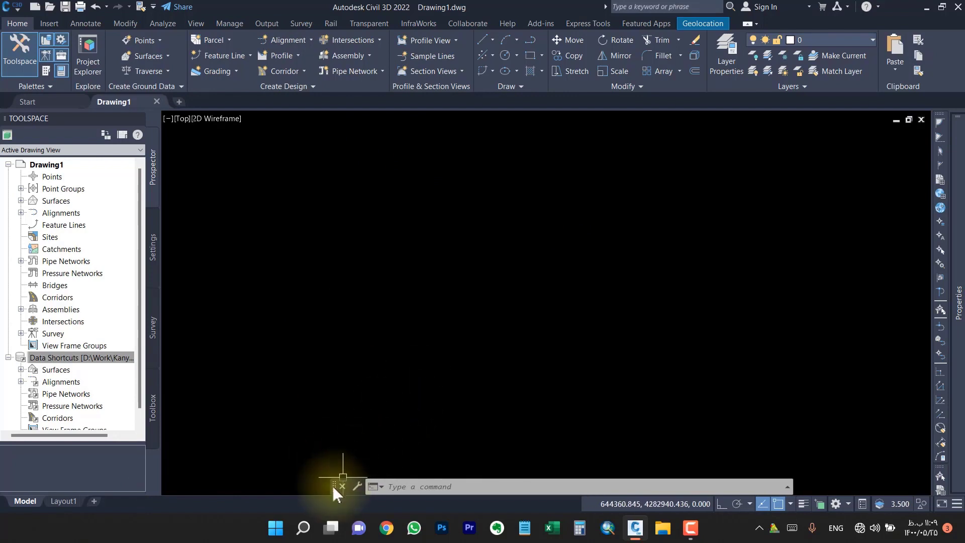
pyautogui.moveTo(333, 485); pyautogui.dragTo(333, 488)
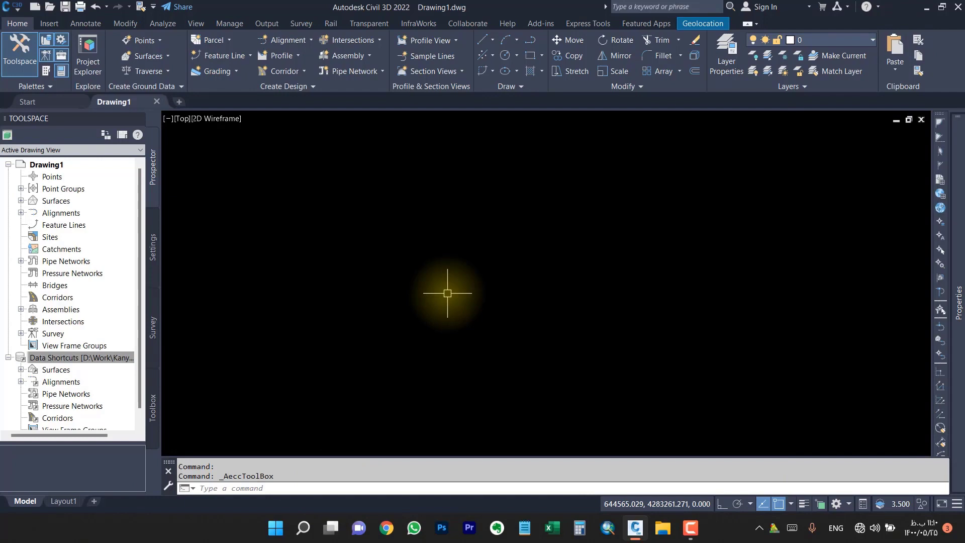